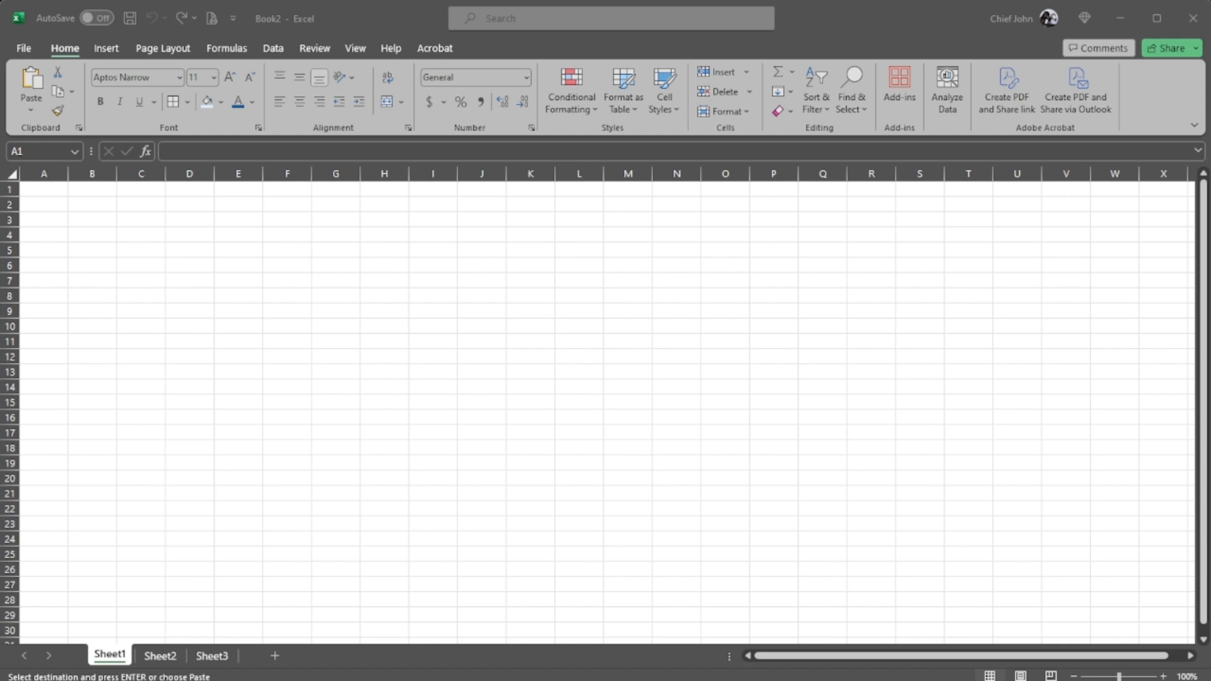
Switch to the blank Excel workbook and enter the labels LRO in A1 and SPOKE in A2
key("alt+Tab")
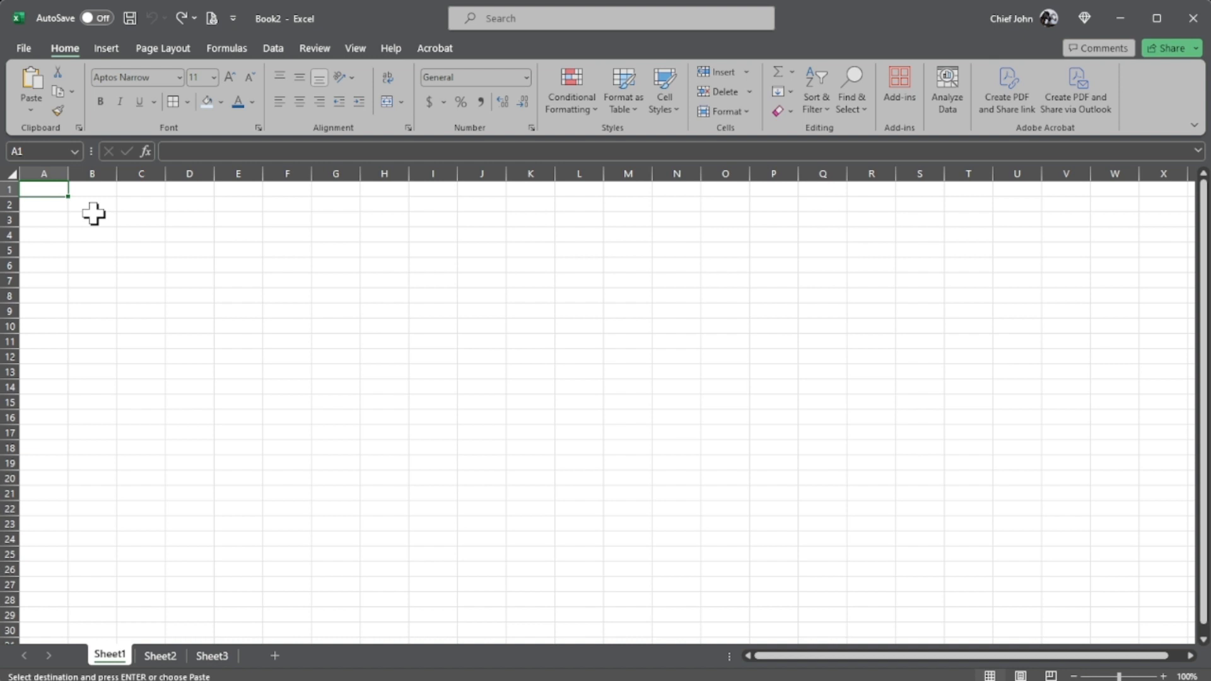
type("LRO")
key("Return")
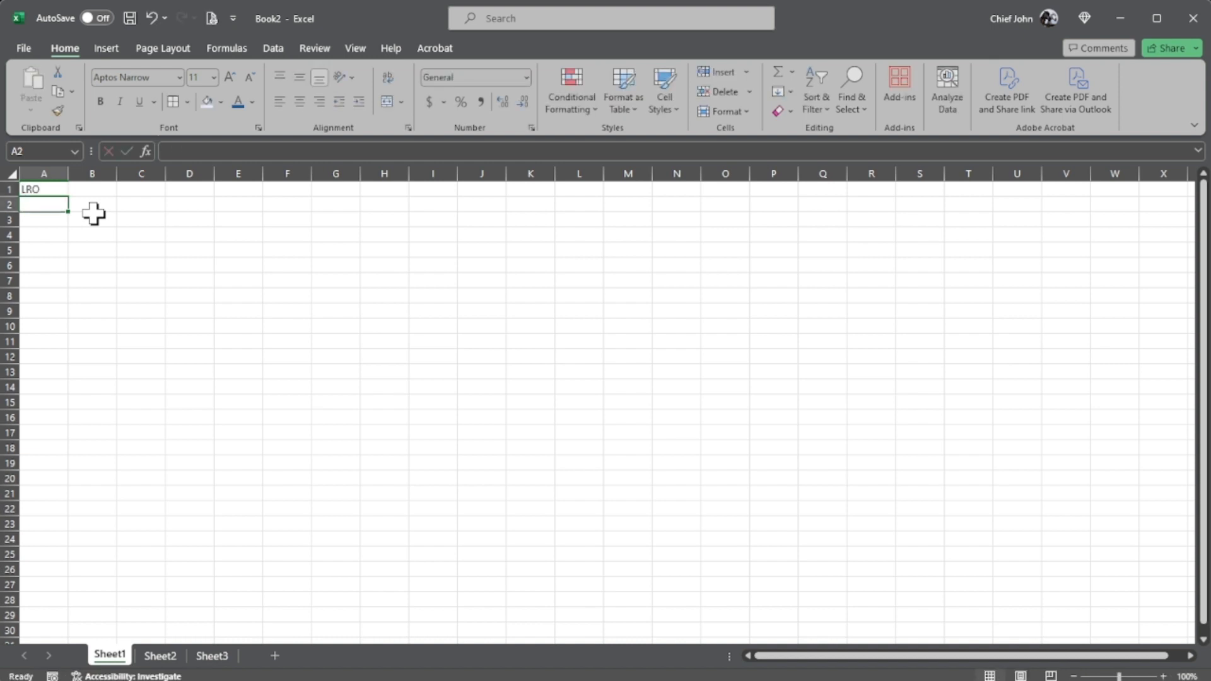
type("SPOKE")
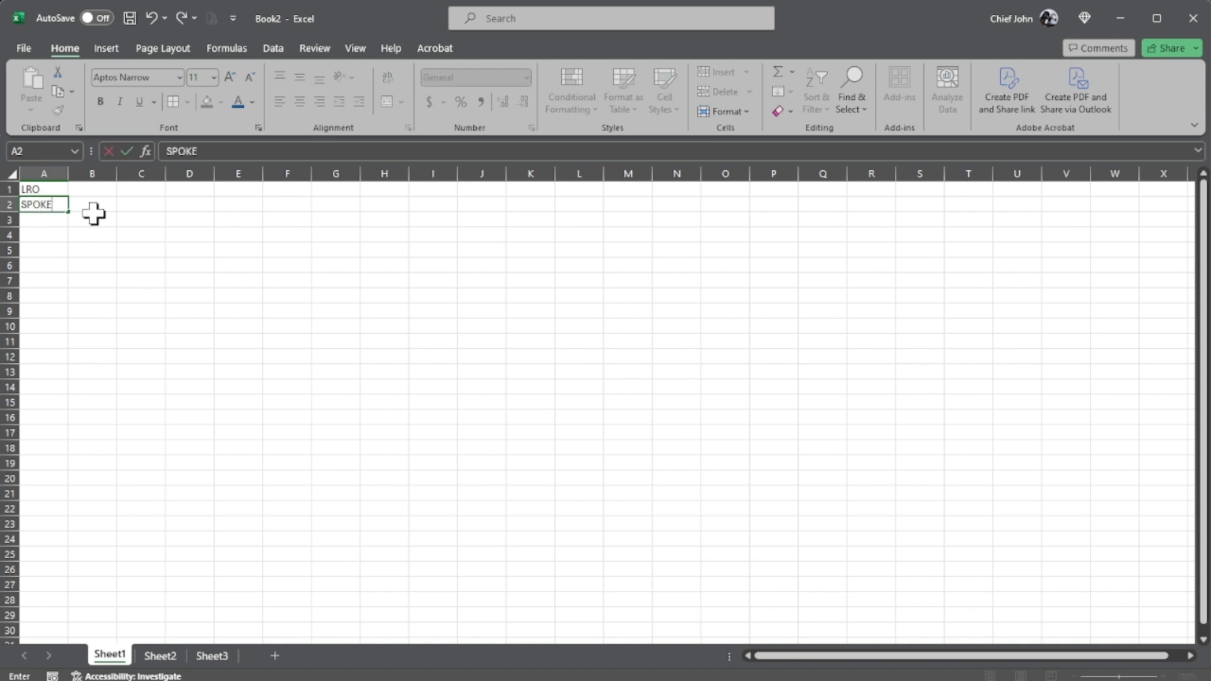
key("Return")
Number the spokes 1 to 40 in column A, starting in A3, by extending the series 1, 2, 3
type("1")
key("Return")
type("2")
key("Return")
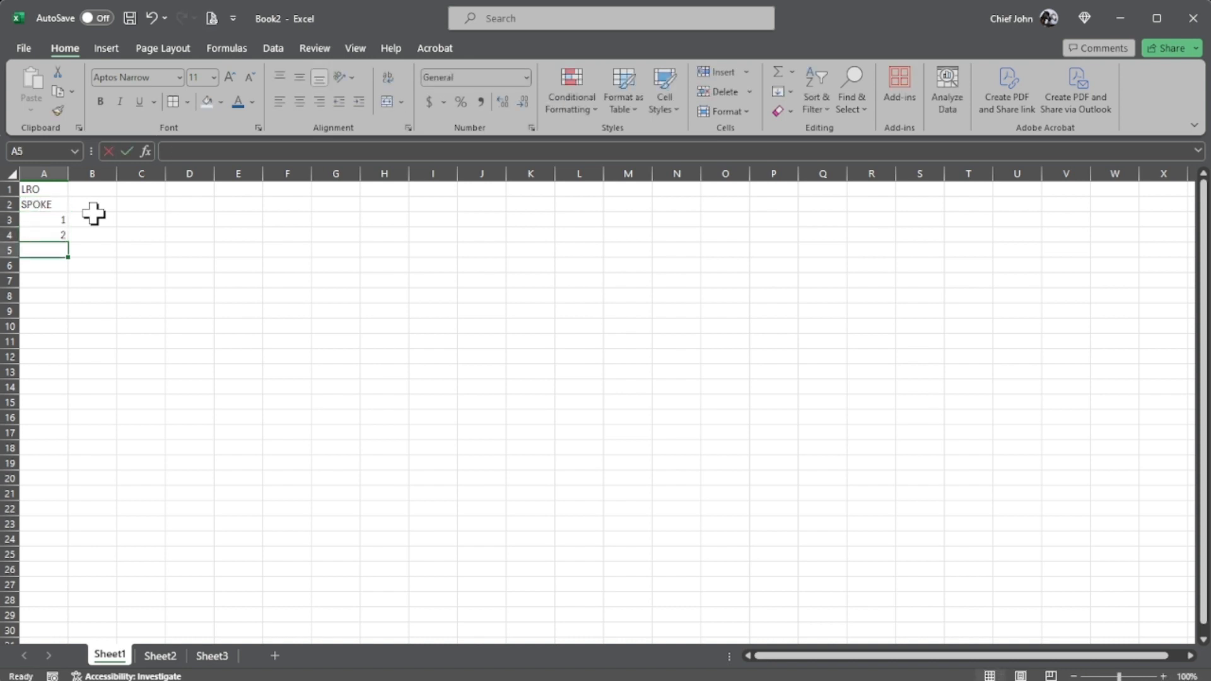
type("3")
key("Up")
key("Up")
key("shift+Down")
key("shift+Down")
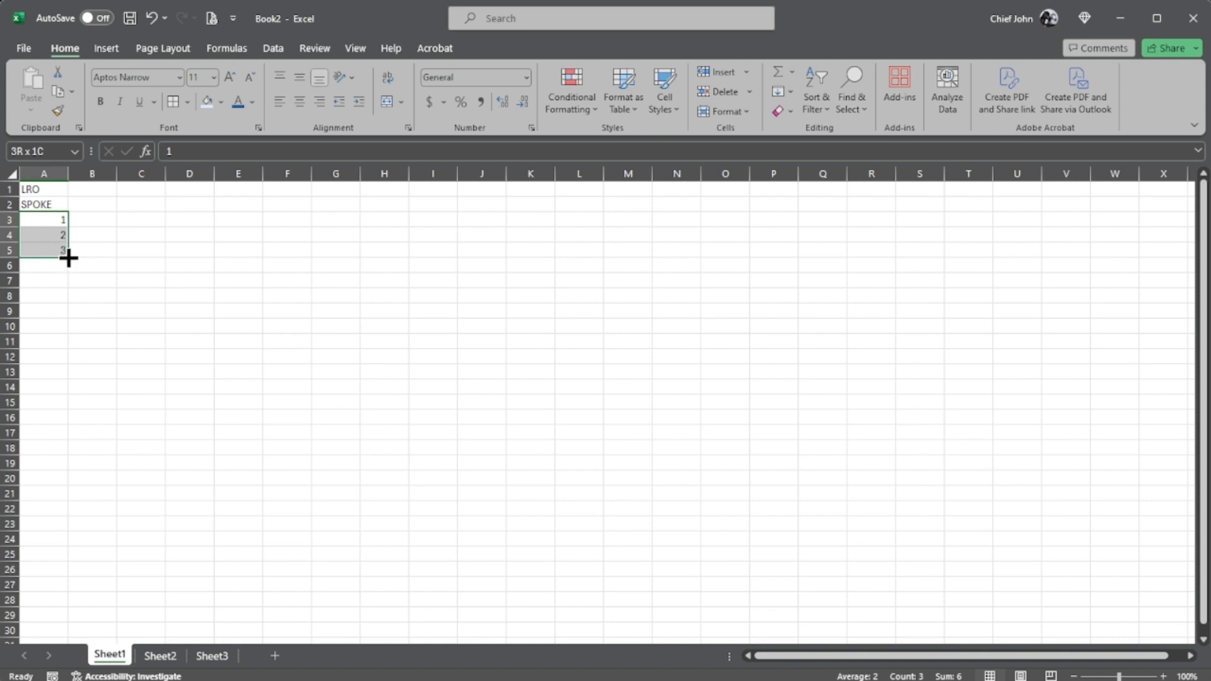
left_click_drag(68, 257, 48, 500)
scroll(203, 500, "up", 7)
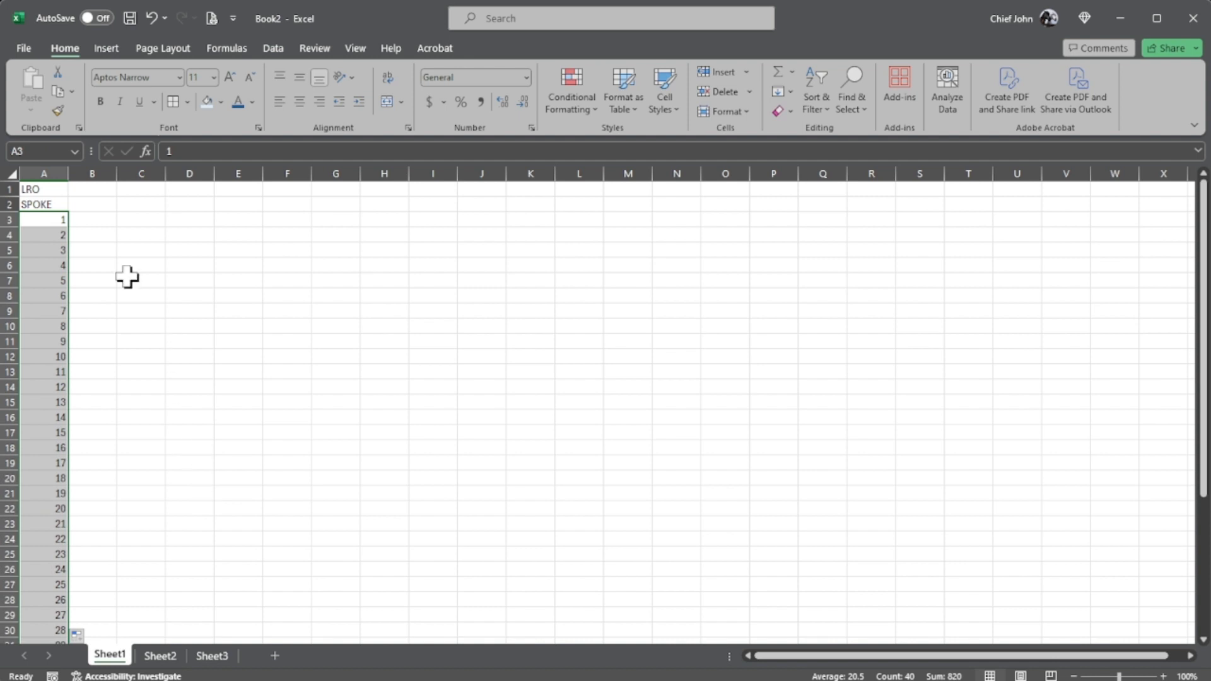
Enter the column headers Base, Meas 1, Meas 2 and Meas 3 in cells B2 to E2
left_click(103, 205)
type("Base")
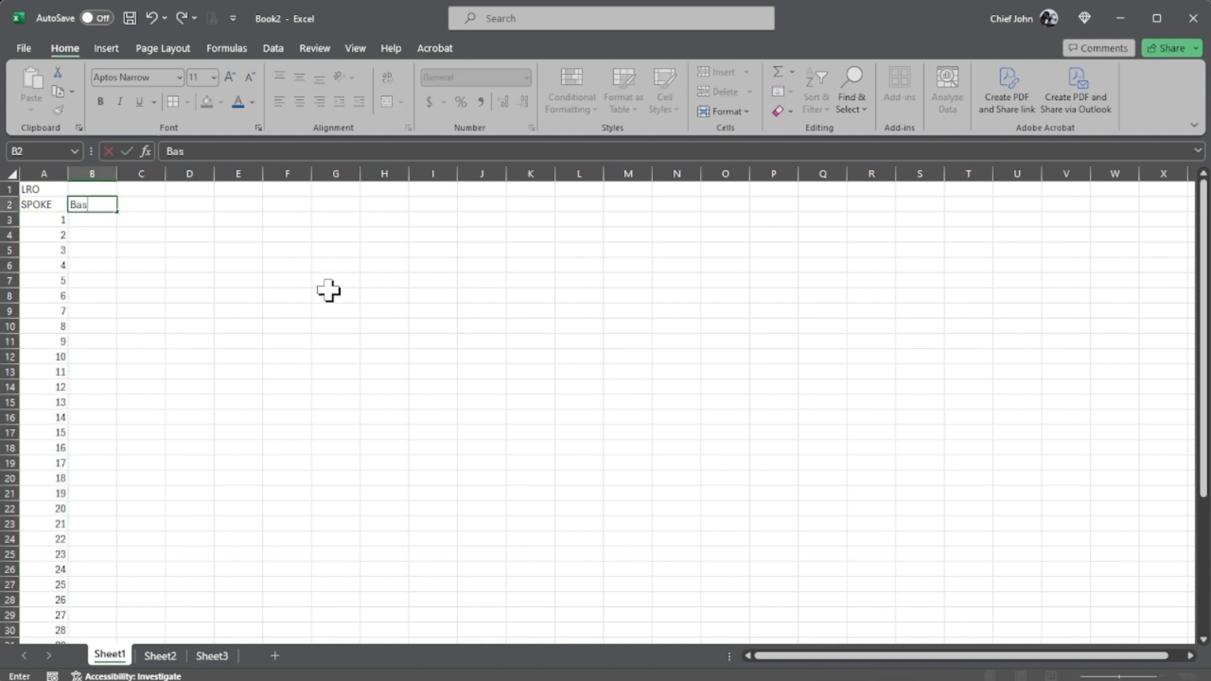
key("Tab")
type("Mea")
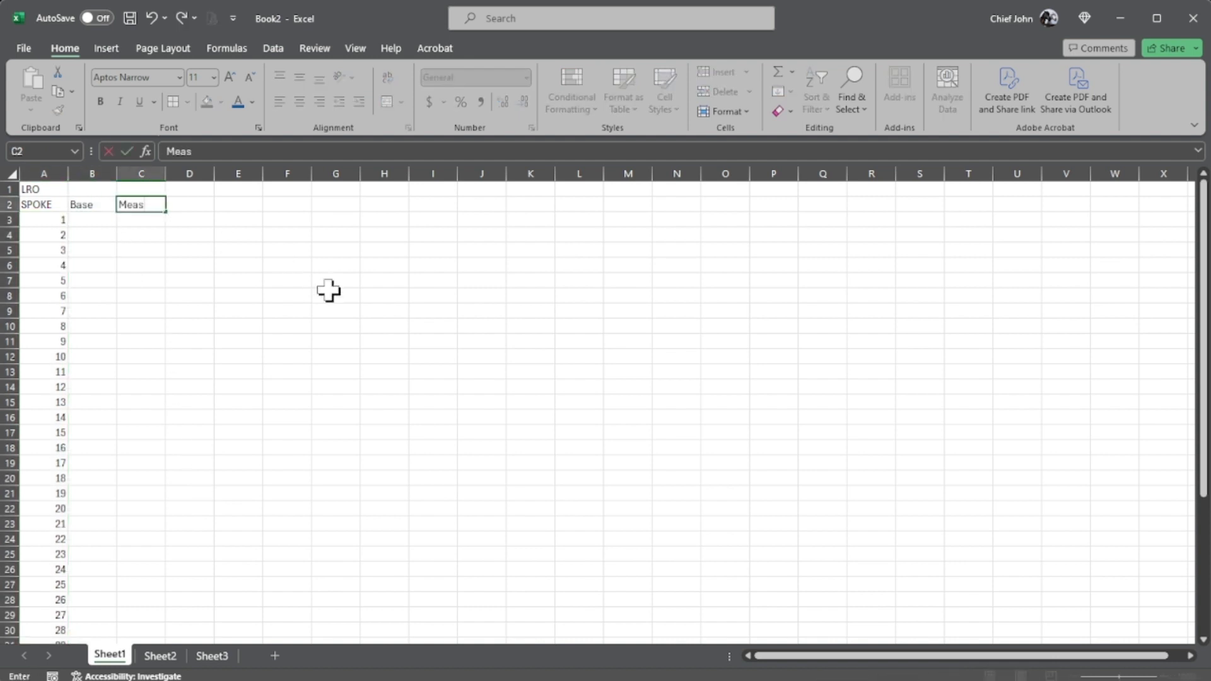
type("s 1")
key("Tab")
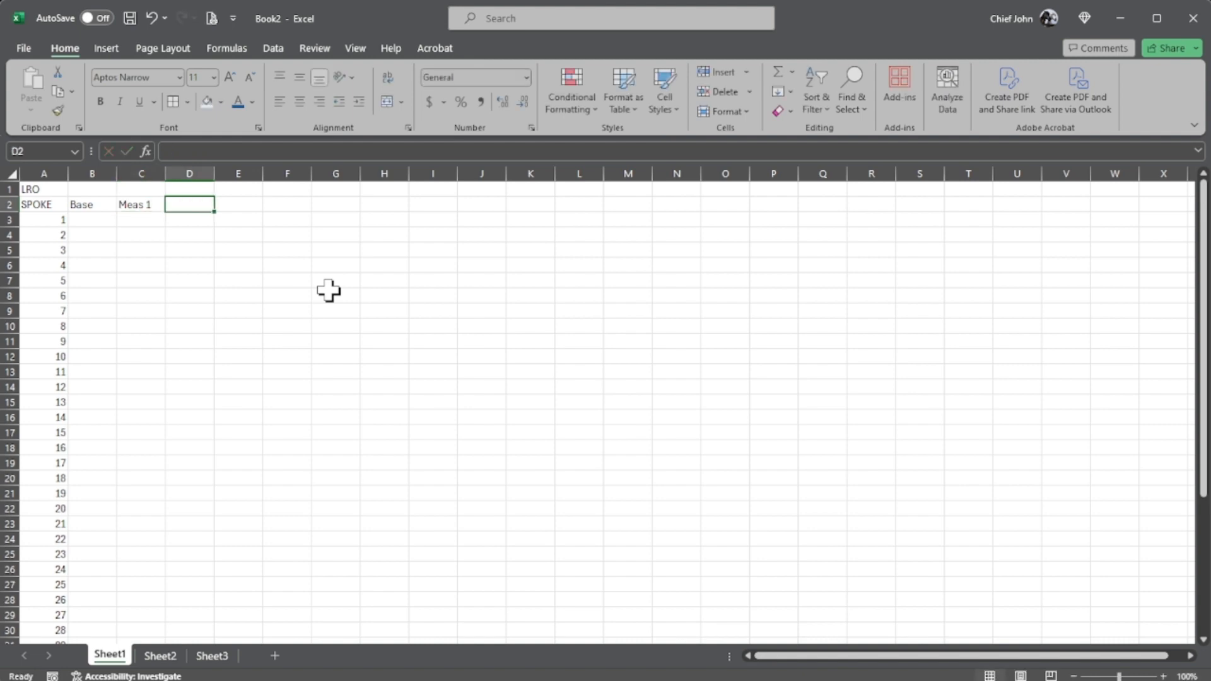
type("Meas 2")
key("Tab")
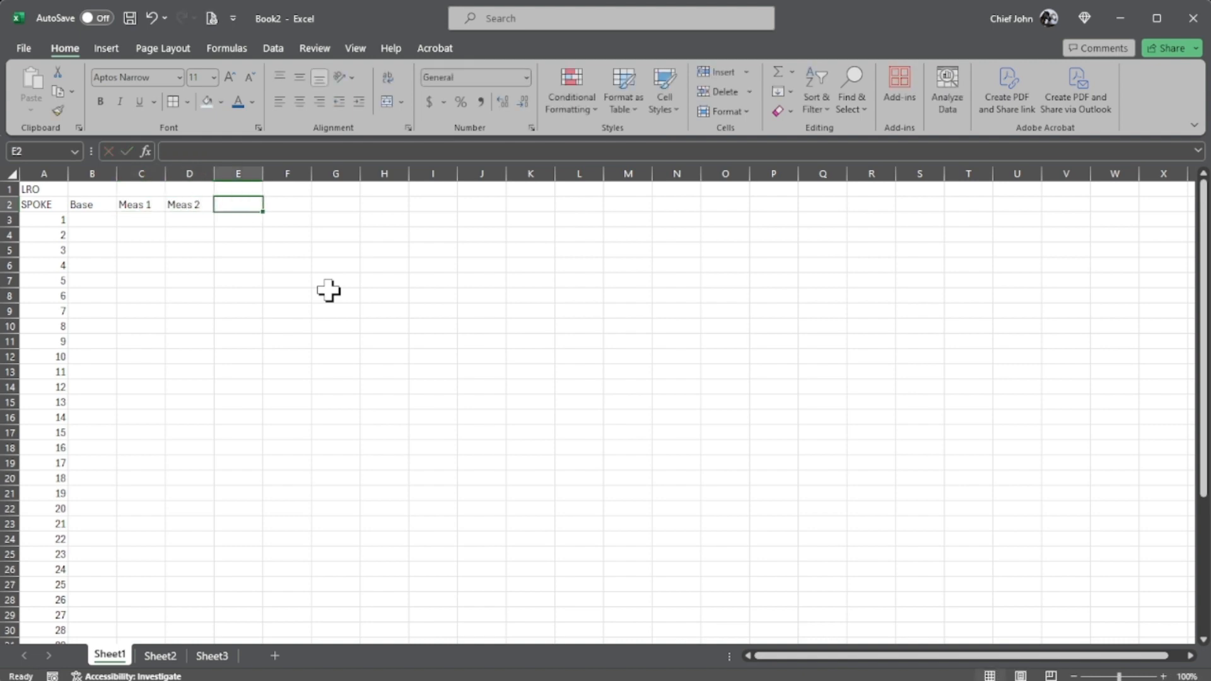
type("Meas 3")
key("Return")
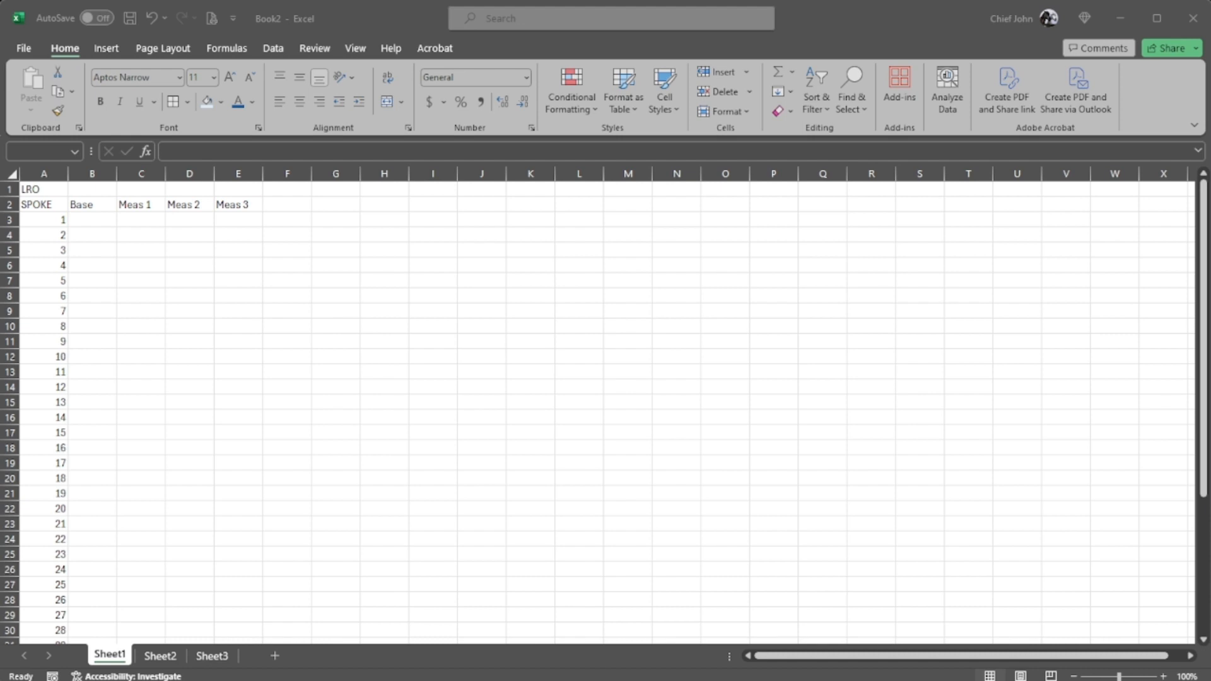
Copy the four columns of measurement data for spokes 1 to 20 and paste them starting at B3
key("ctrl+c")
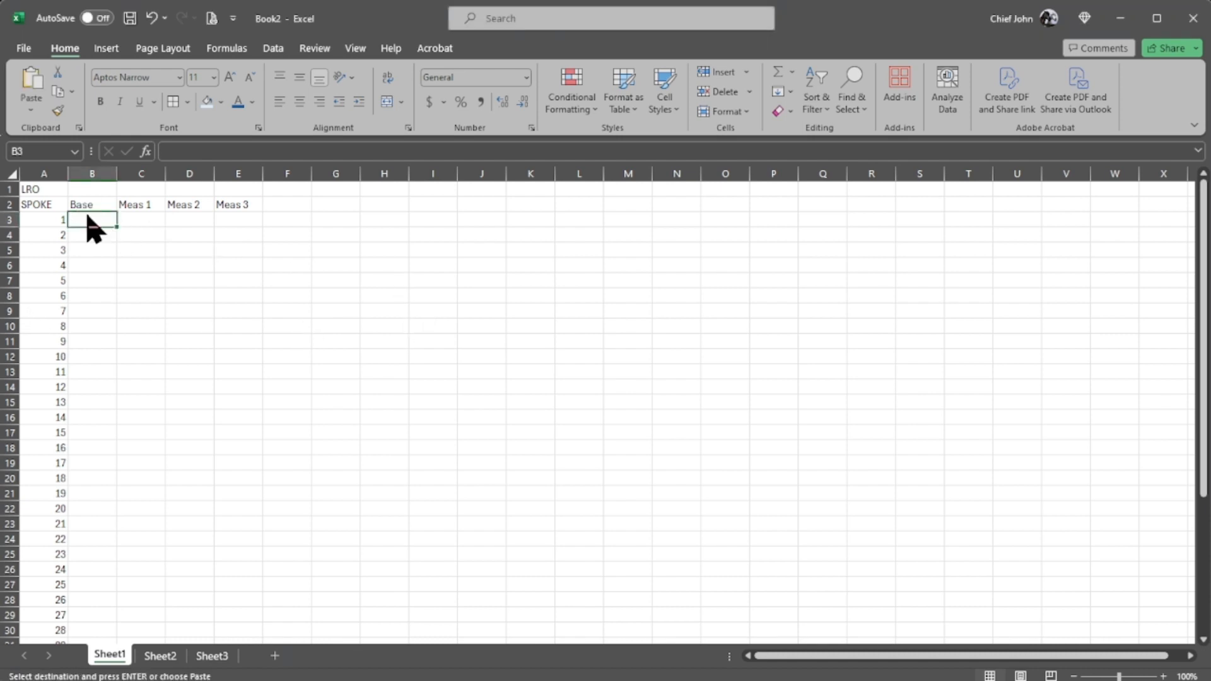
key("ctrl+v")
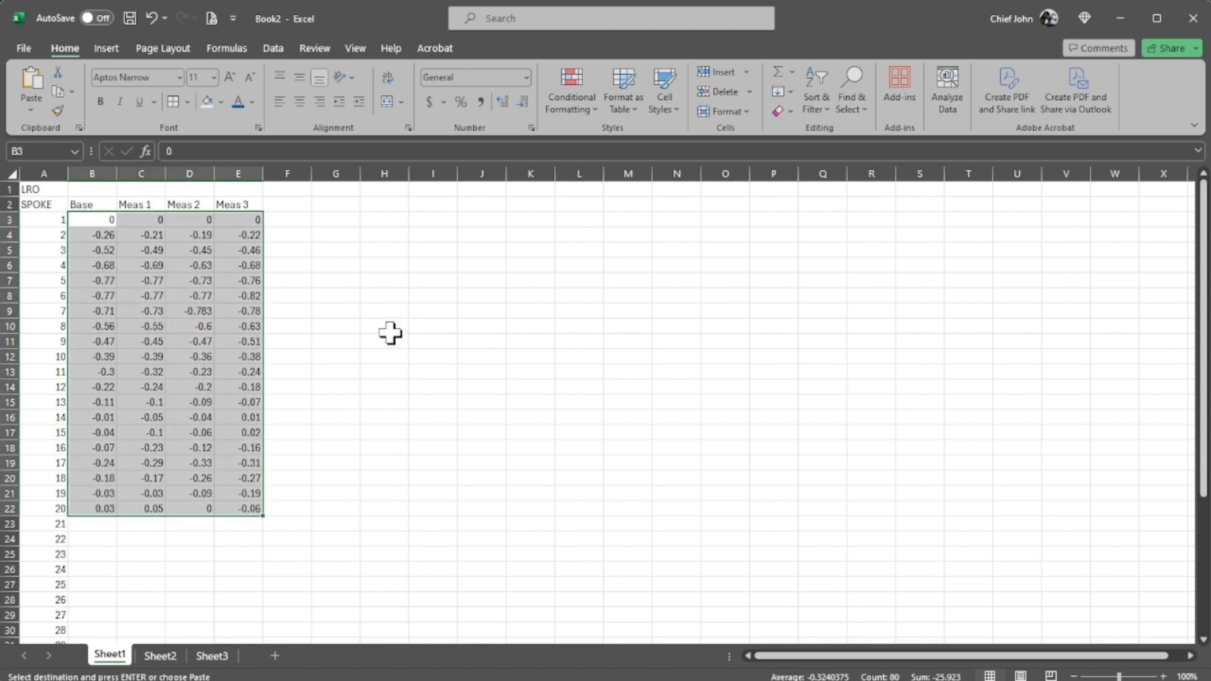
left_click(96, 508)
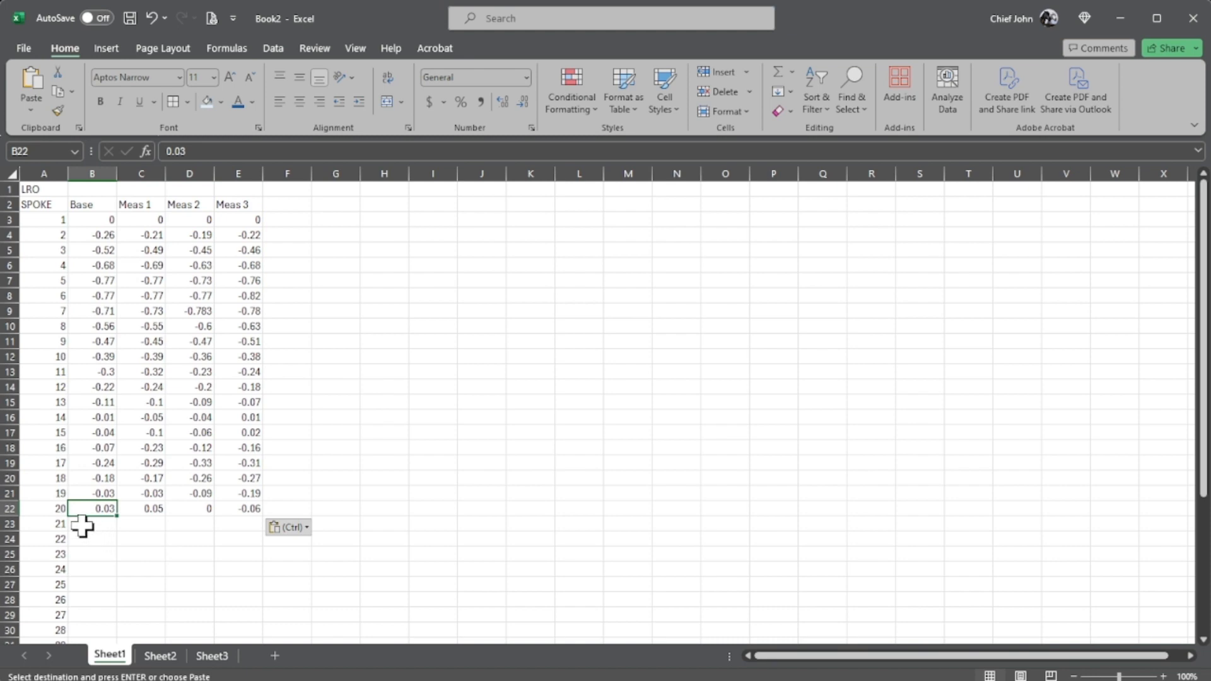
Enter the formula =B3 in B23 so that spoke 21 repeats the first Base reading
left_click(82, 524)
type("=")
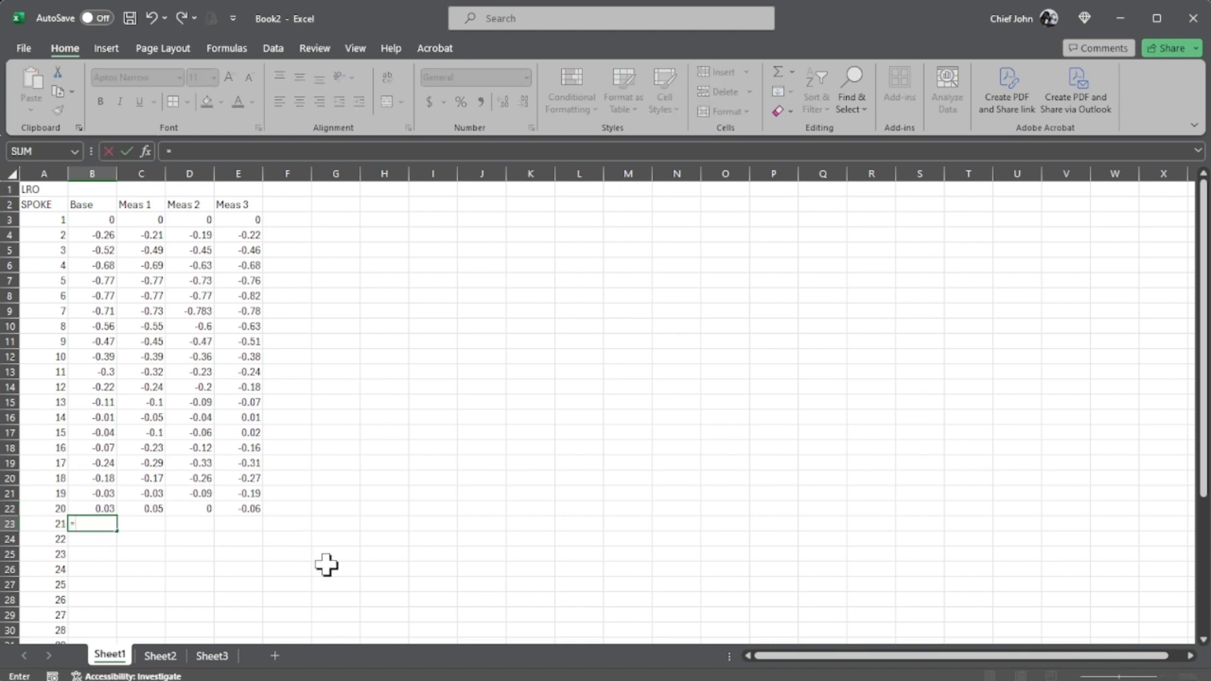
left_click(80, 220)
key("Return")
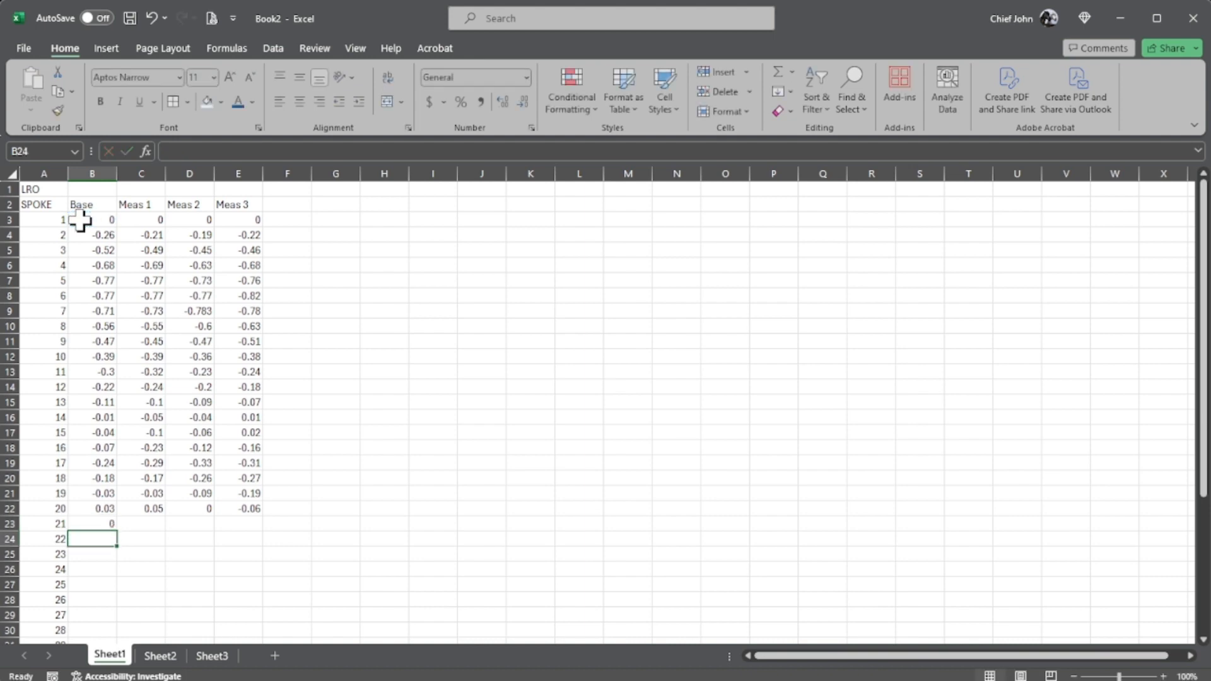
Fill the B23 formula across to E23 and down to spoke 40 in row 42
left_click(99, 527)
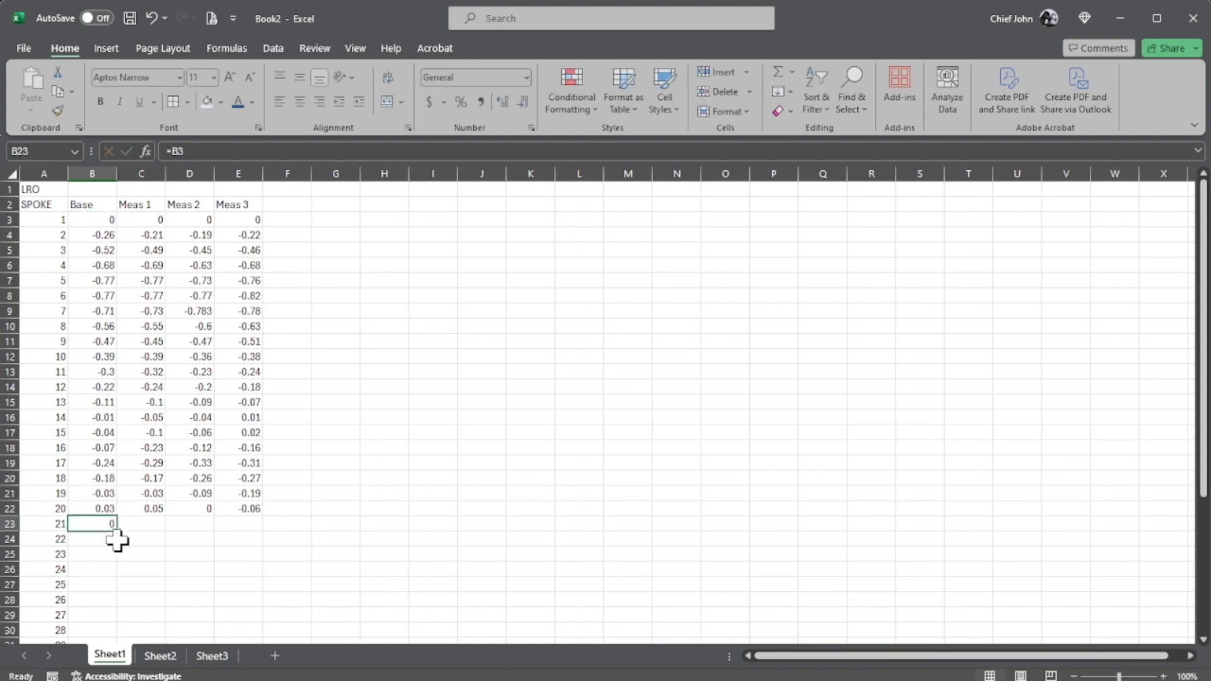
left_click_drag(117, 531, 259, 531)
scroll(310, 521, "down", 2)
scroll(310, 521, "down", 4)
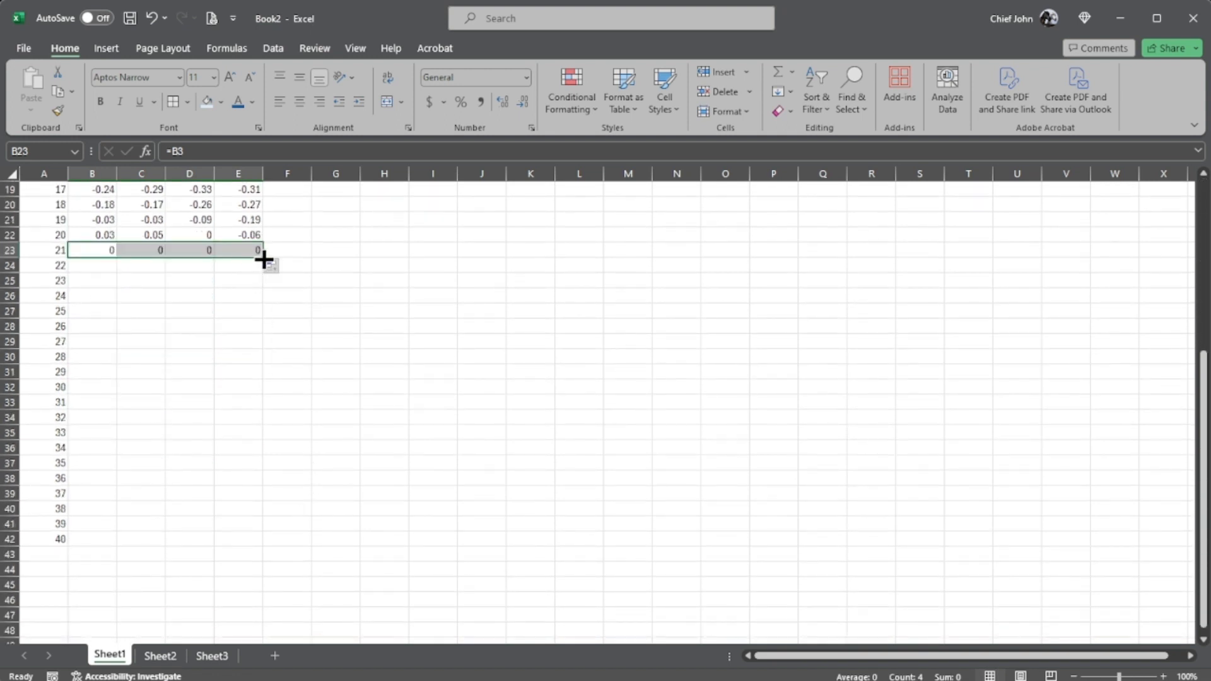
left_click_drag(261, 258, 89, 226)
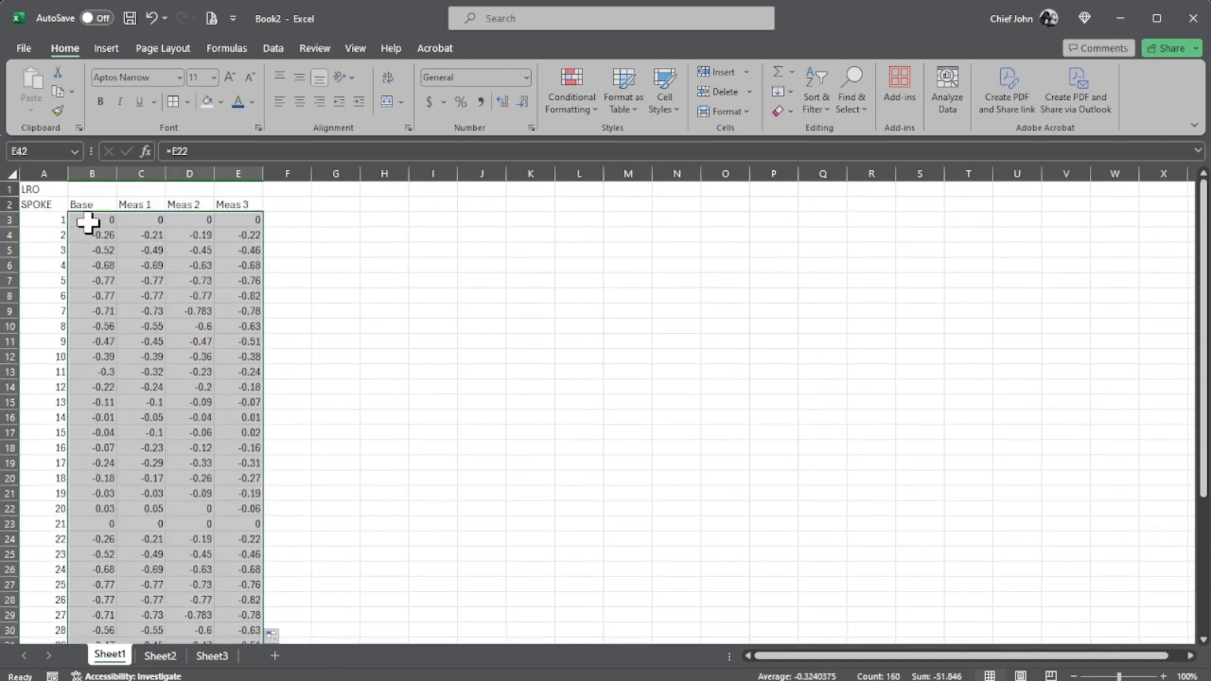
Format all readings in B3:E42 to show two decimal places
left_click(504, 102)
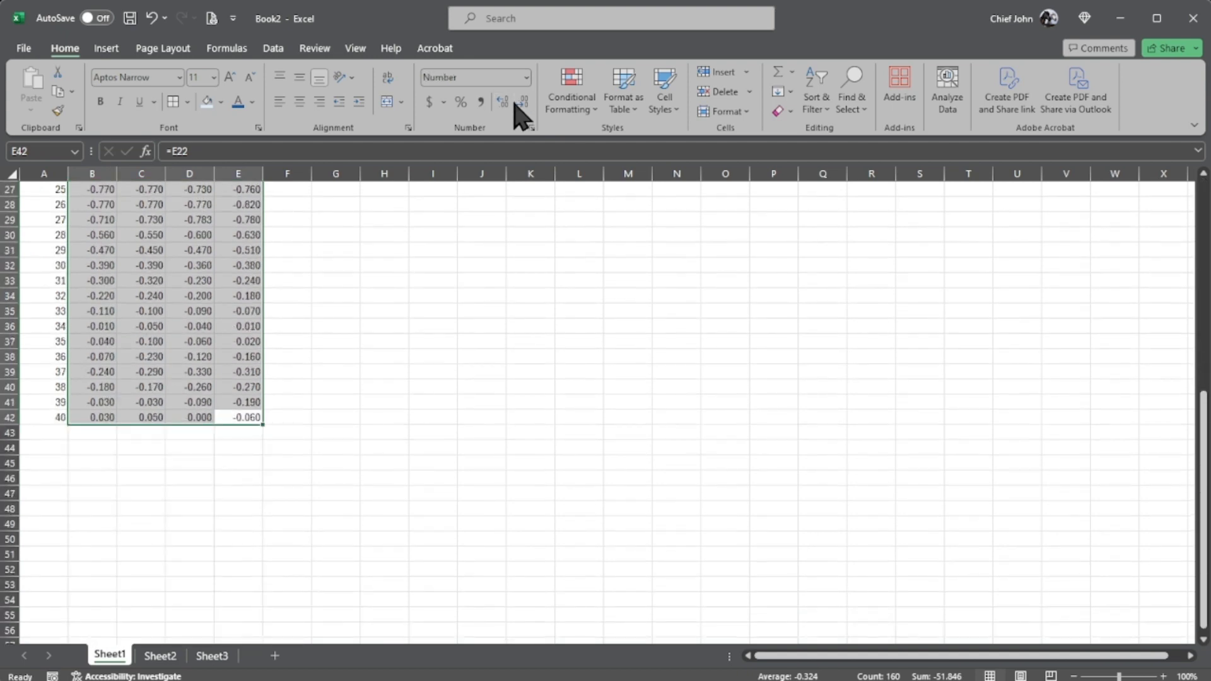
left_click(522, 103)
scroll(238, 366, "up", 7)
scroll(202, 336, "up", 1)
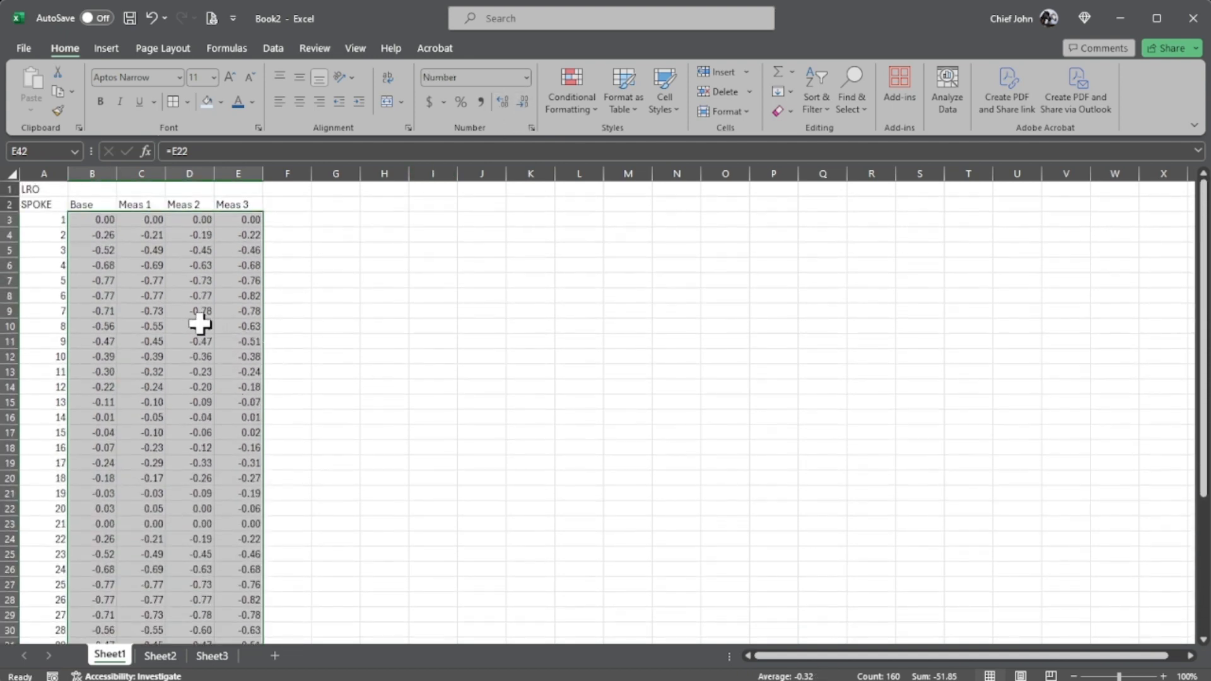
left_click(200, 324)
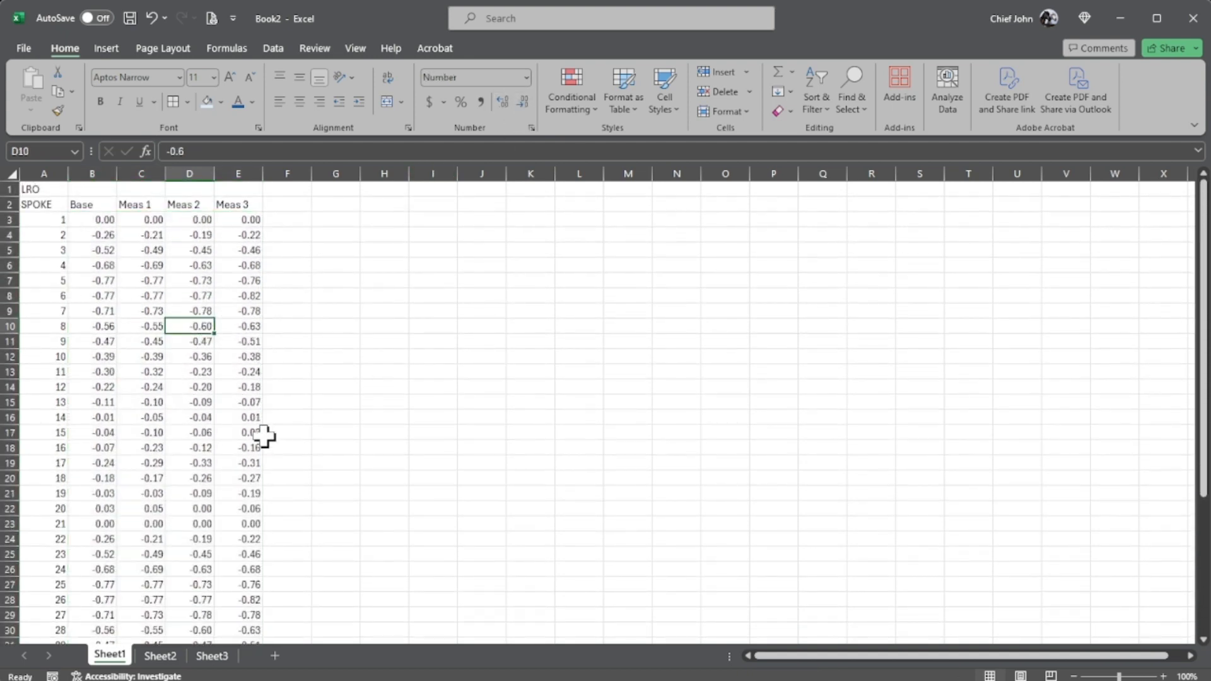
Calculate the Base column's LRO in B1 with the formula =MAX(B3:B22)-MIN(B3:B22)
left_click(87, 189)
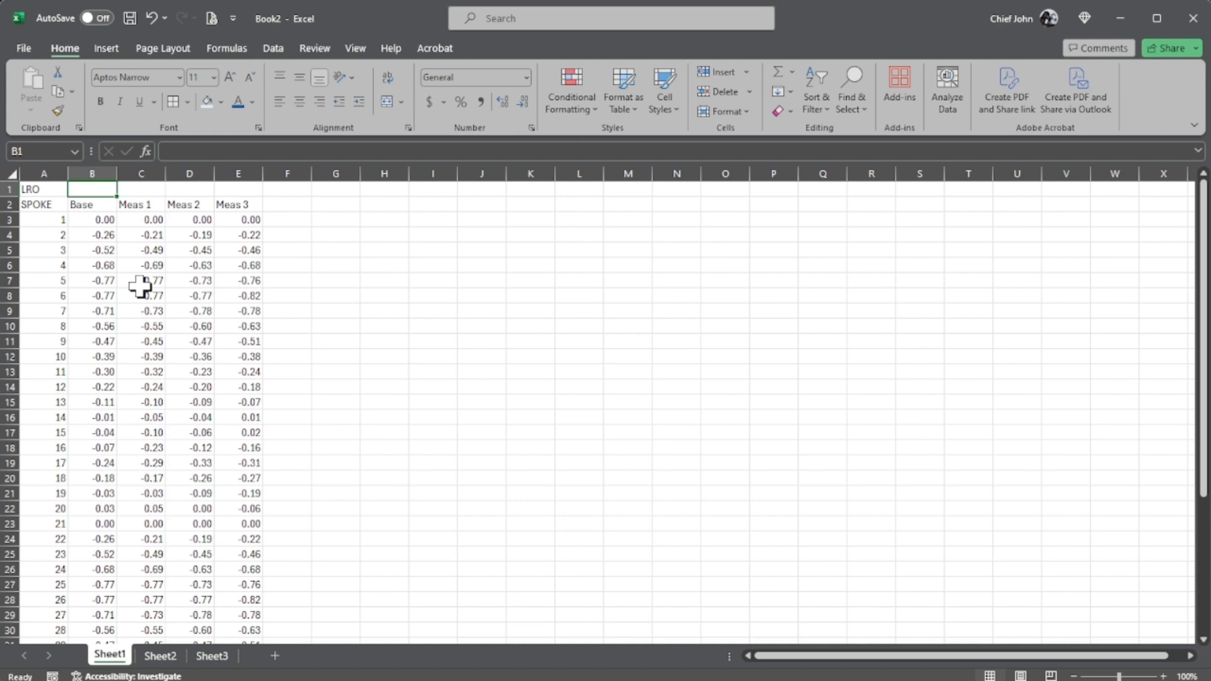
type("=MA")
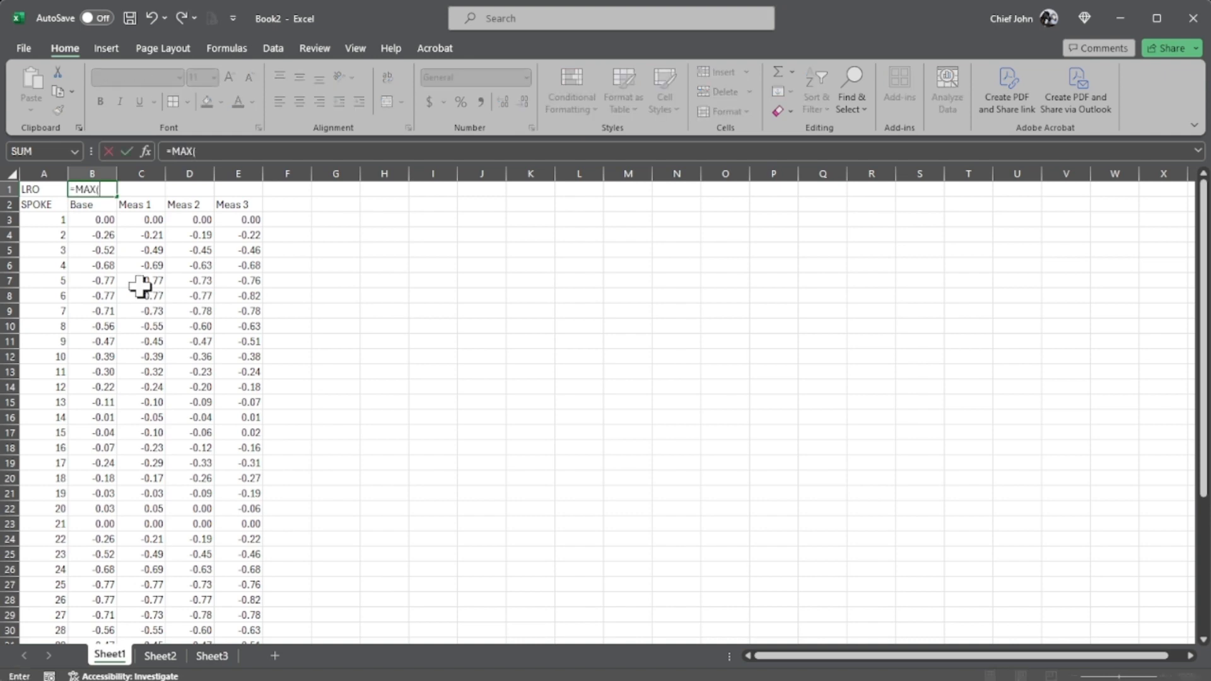
type("X(")
left_click(81, 222)
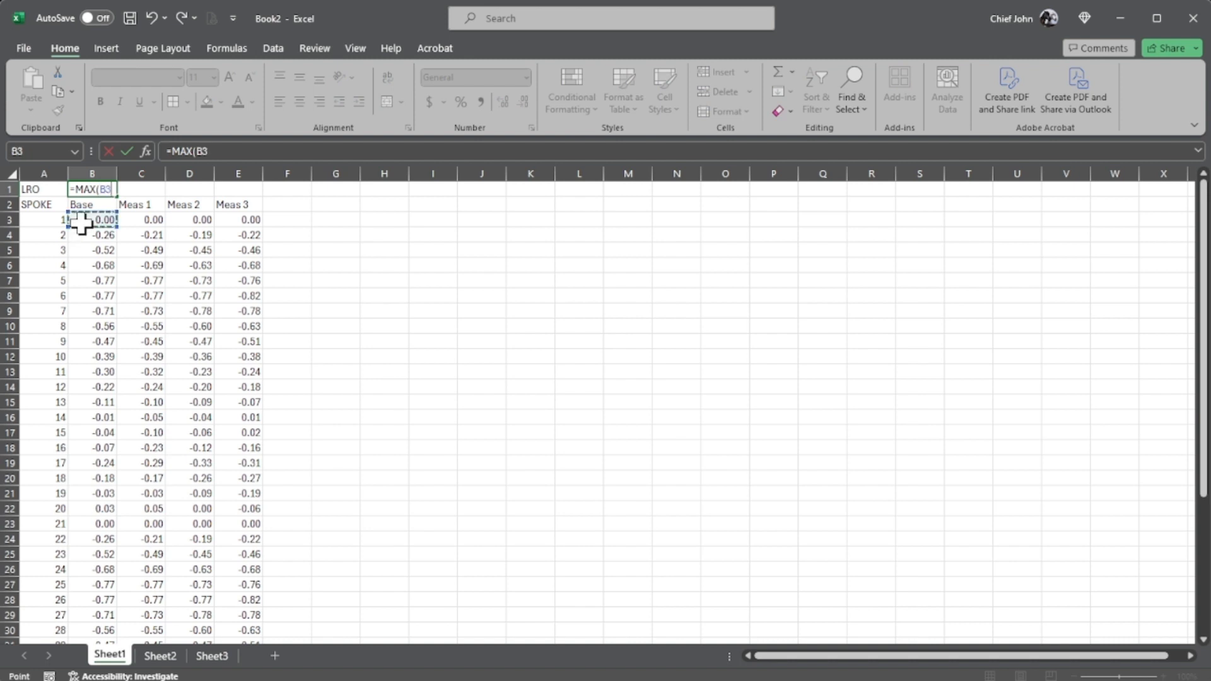
left_click_drag(80, 222, 84, 504)
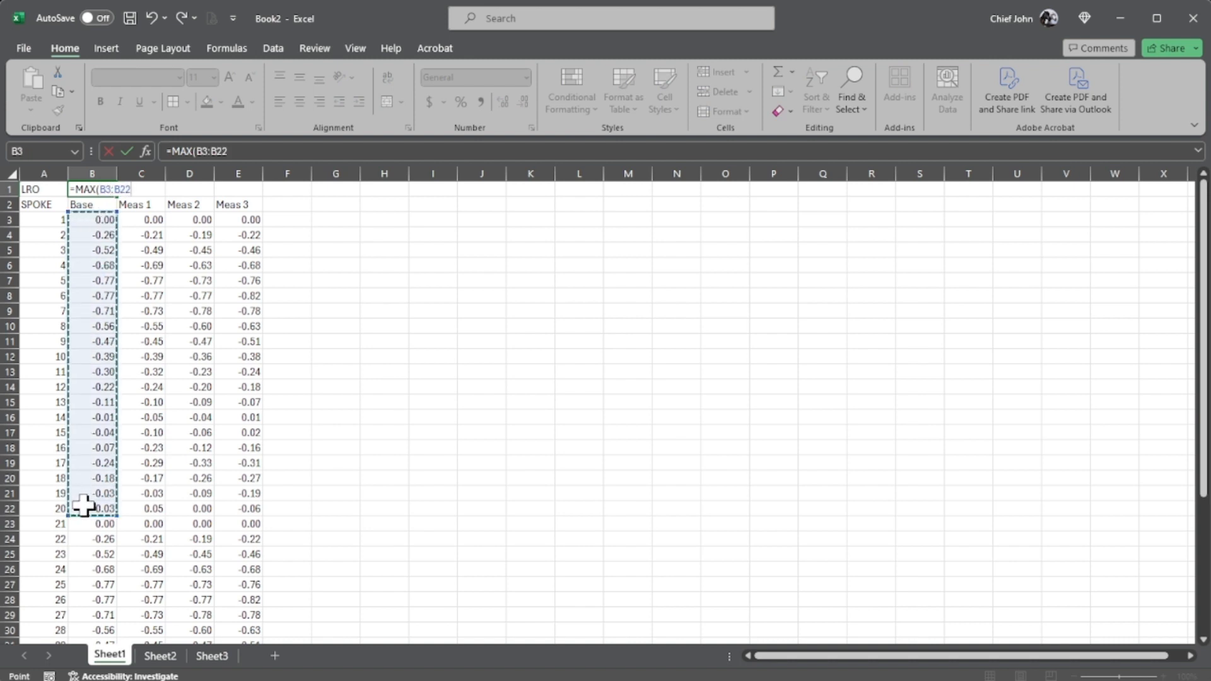
type(")-MIN(")
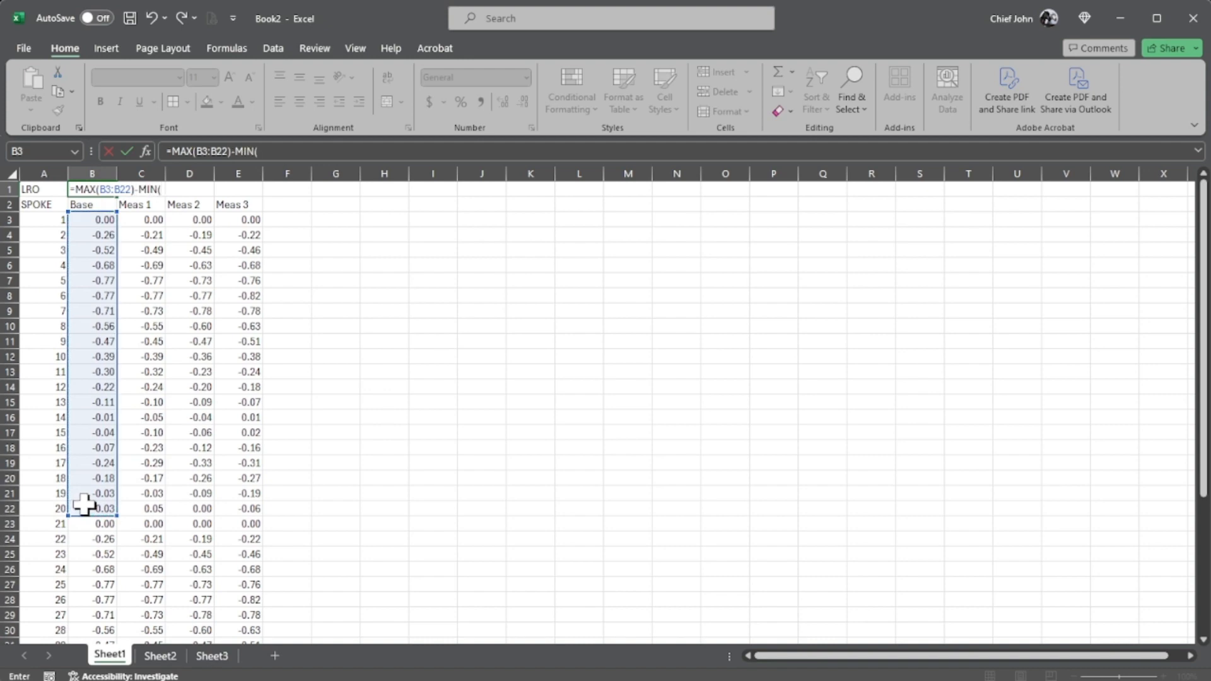
left_click(93, 222)
left_click_drag(94, 222, 94, 501)
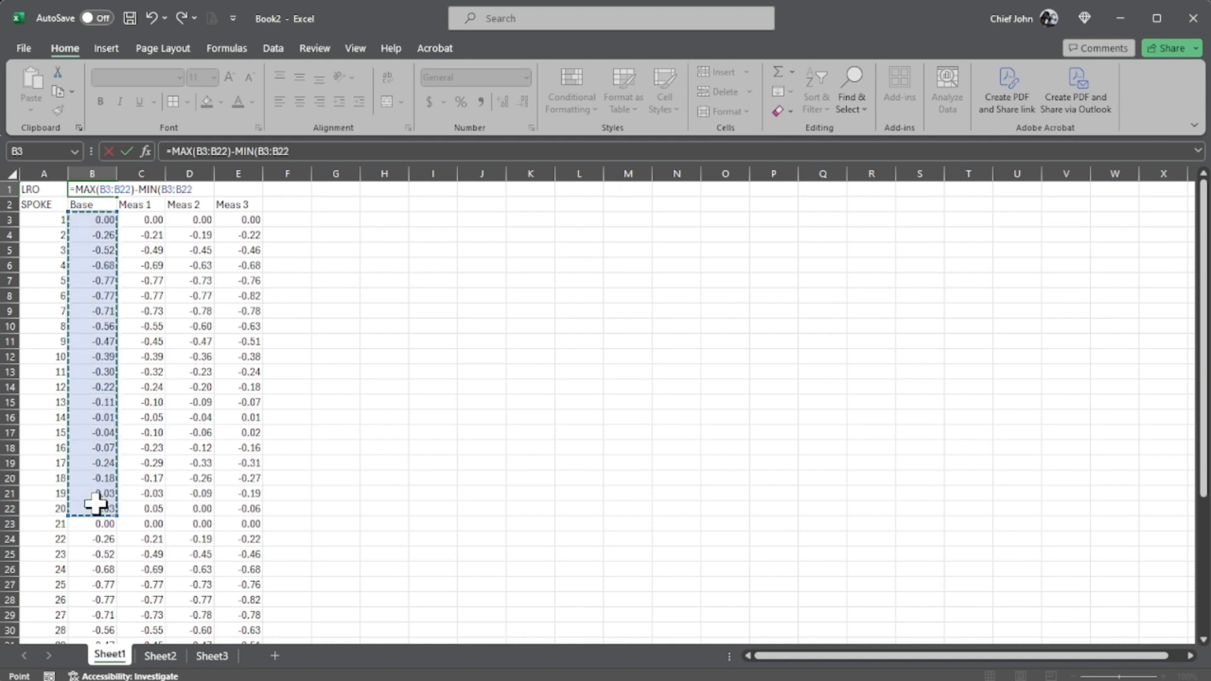
type(")")
key("Return")
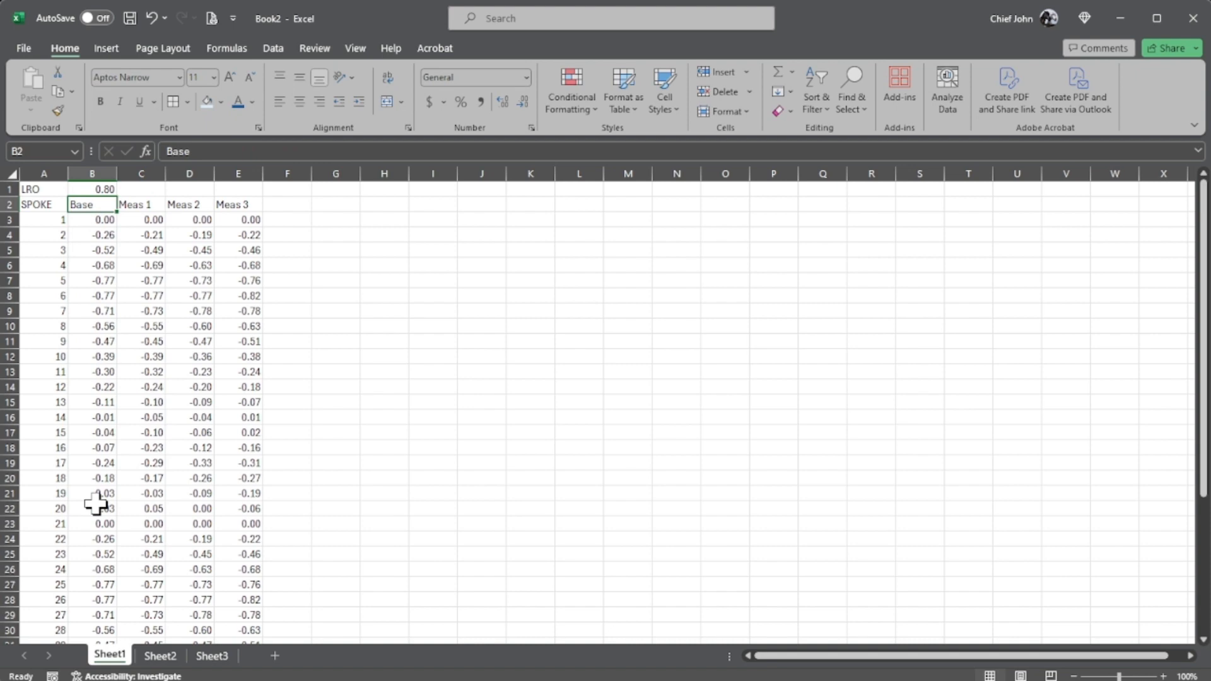
Copy the LRO formula from B1 across to C1:E1 for the three measurement columns
left_click(94, 190)
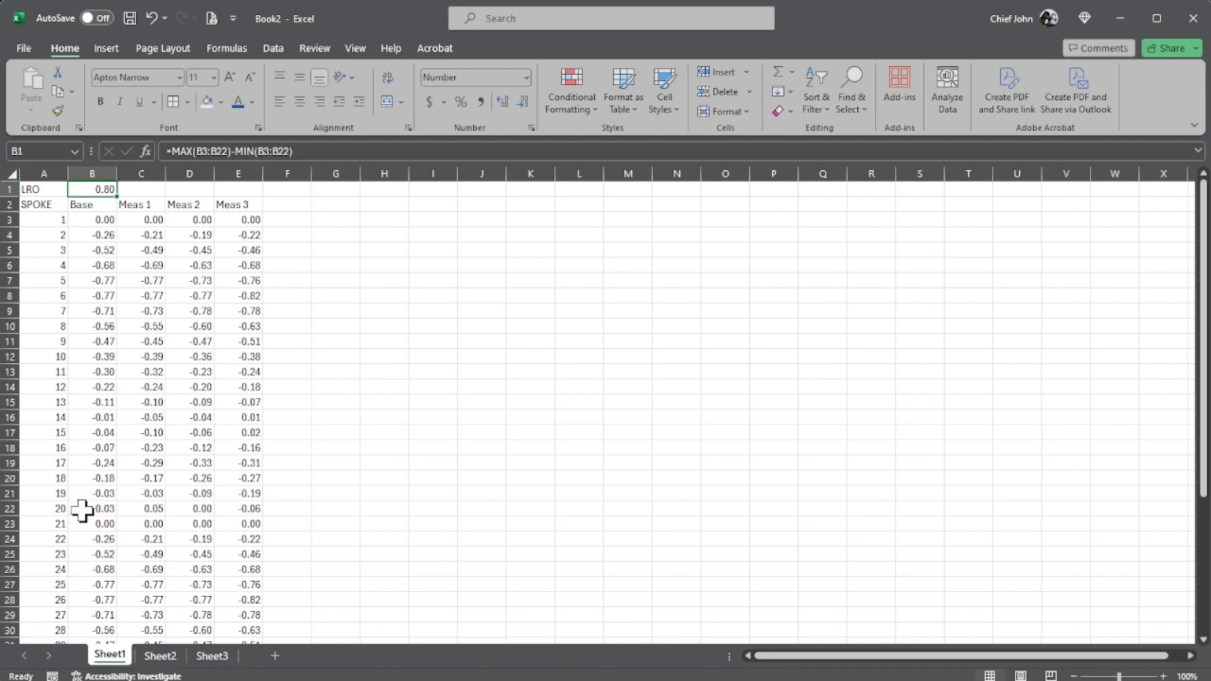
mouse_move(88, 508)
left_mouse_down()
mouse_move(206, 508)
mouse_move(99, 512)
left_mouse_up()
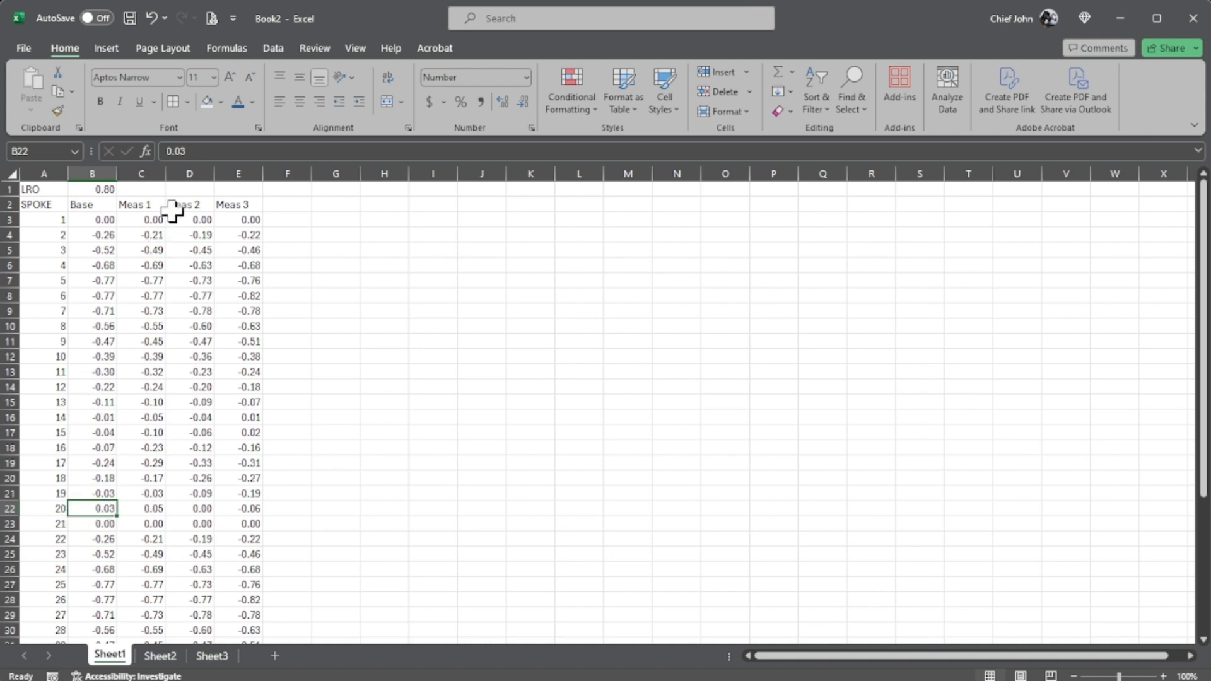
left_click(103, 191)
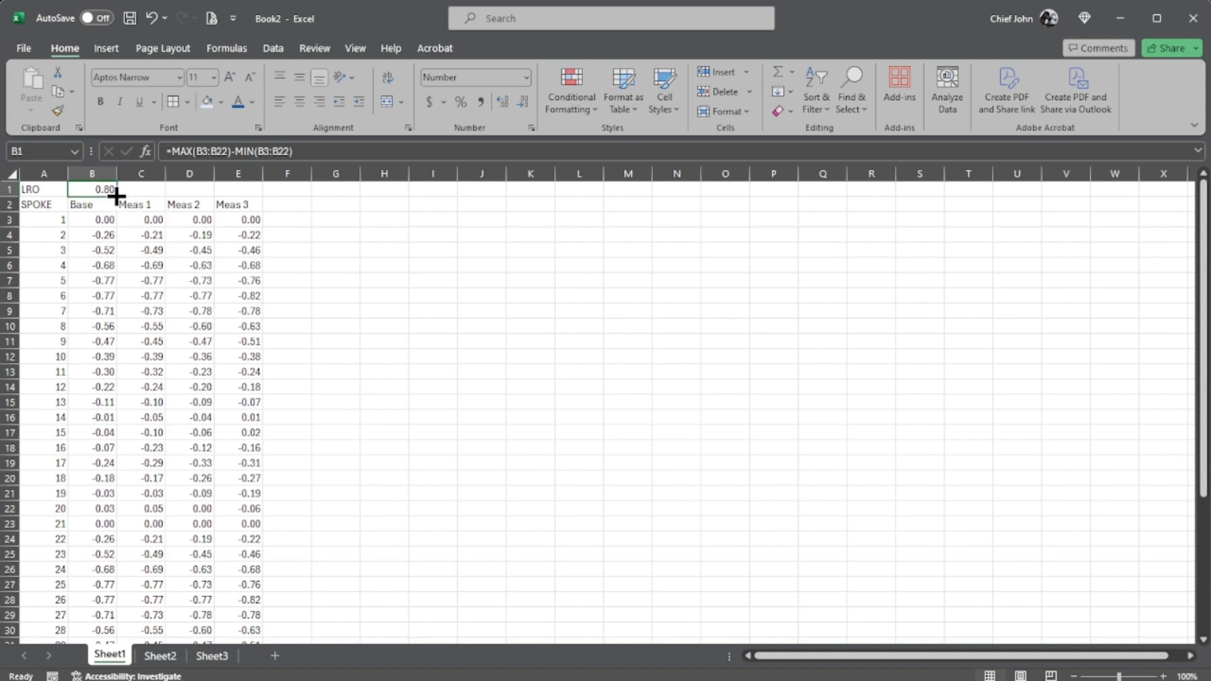
left_click_drag(116, 196, 248, 198)
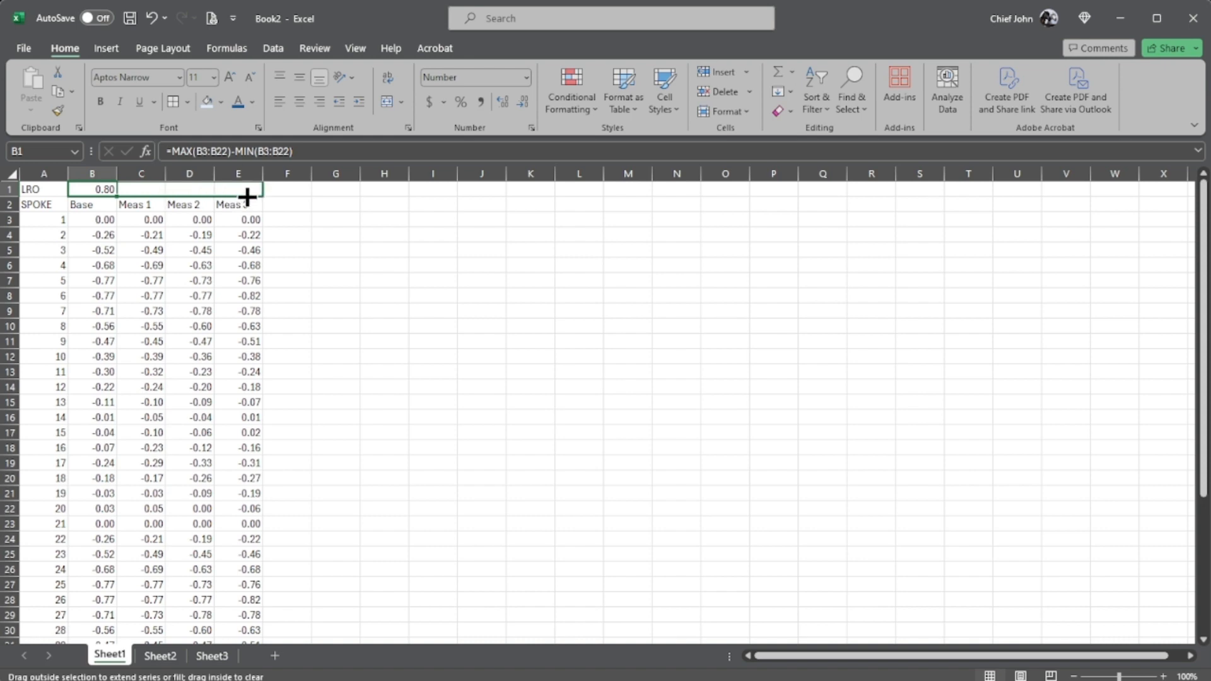
left_click_drag(247, 198, 246, 198)
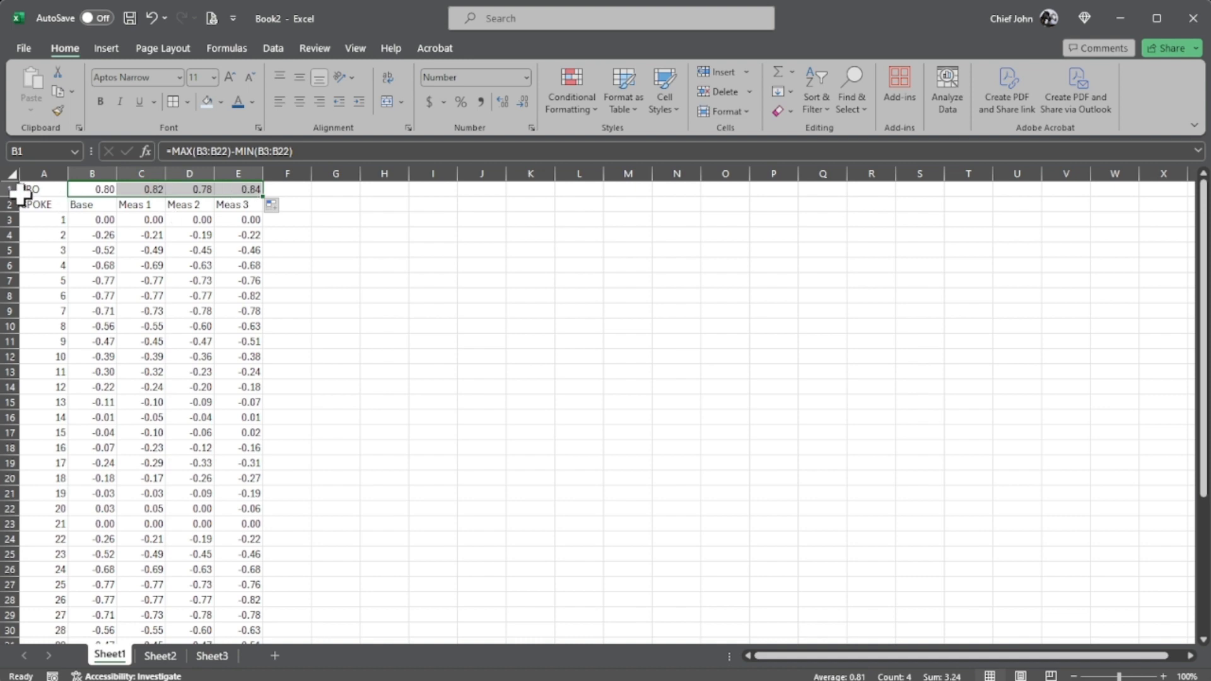
Format the LRO row A1:E1 with a light blue fill, 14-point font size and bold text
left_click_drag(28, 189, 226, 189)
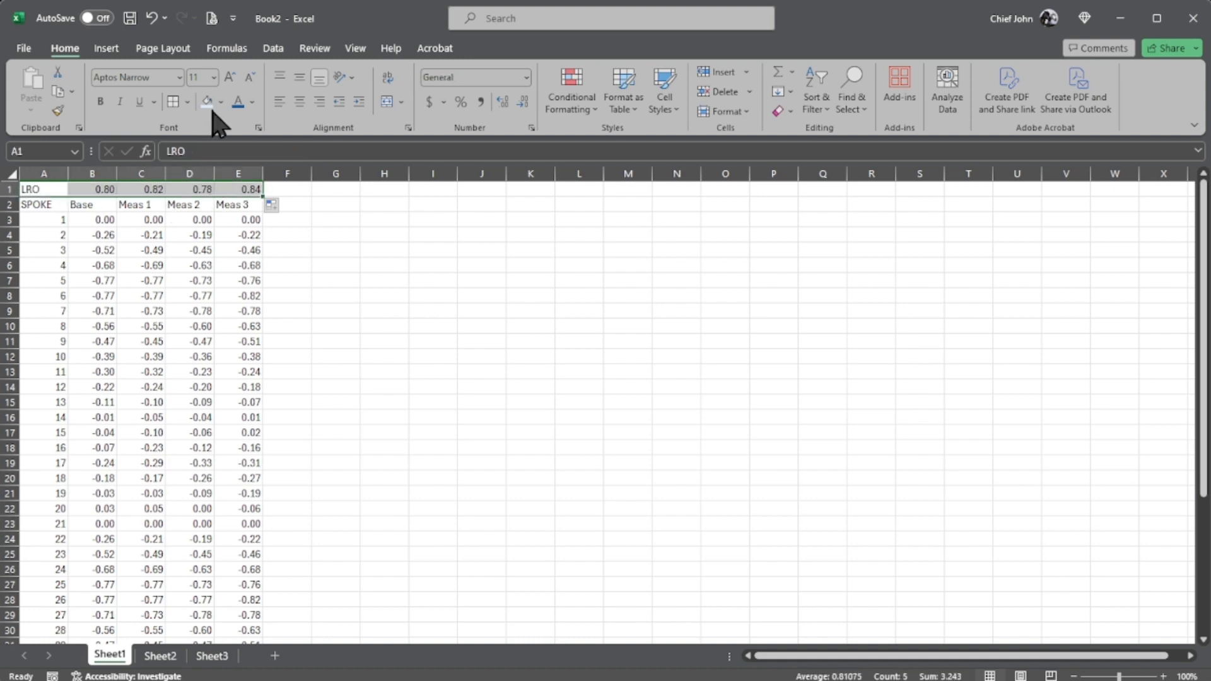
left_click(228, 78)
left_click(227, 79)
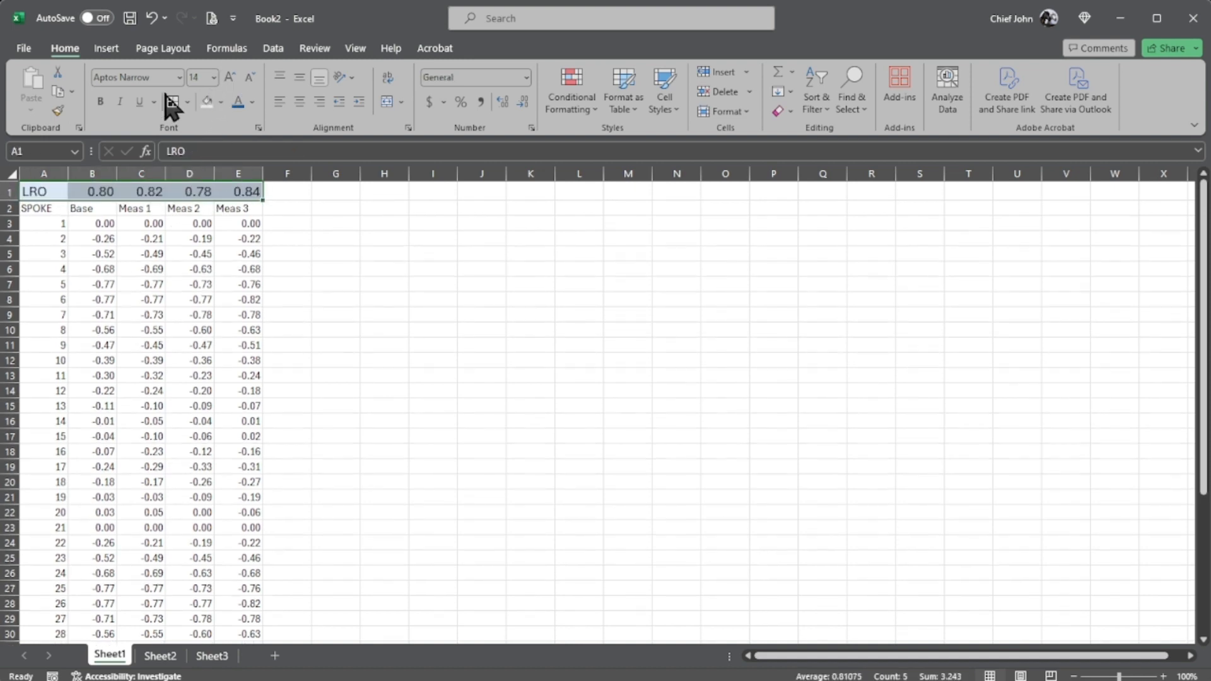
left_click(100, 102)
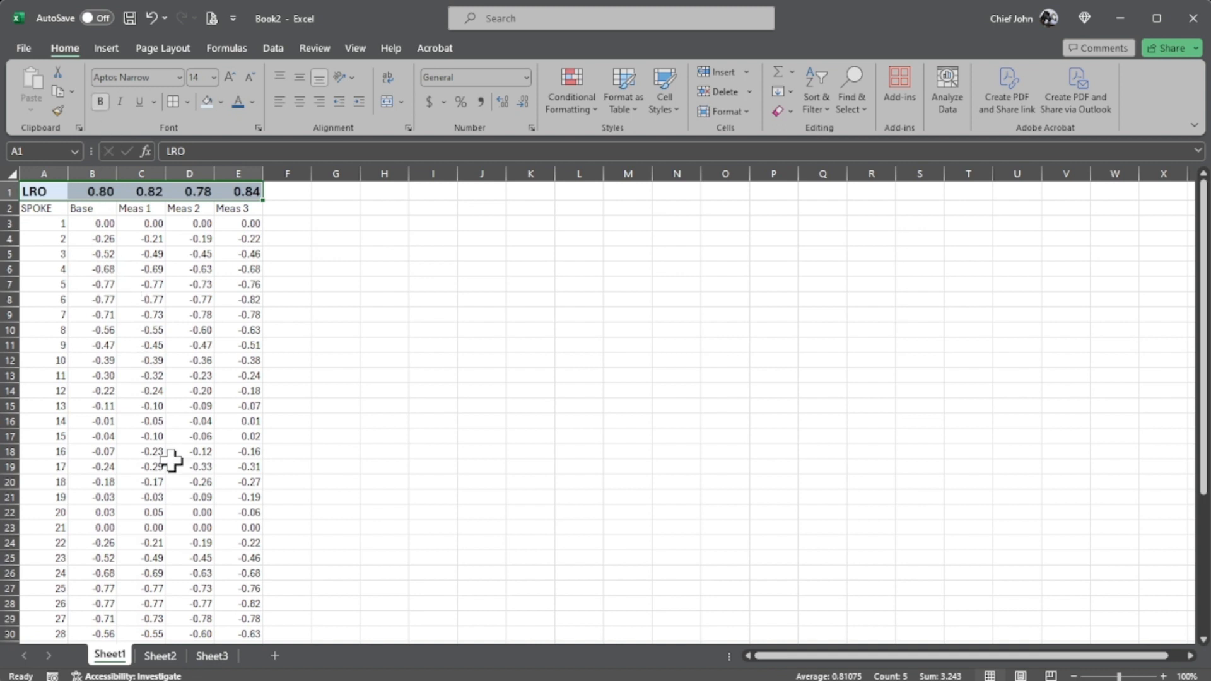
Add an outside border around the readings for spokes 1 to 20 in B3:E22
left_click_drag(244, 509, 92, 223)
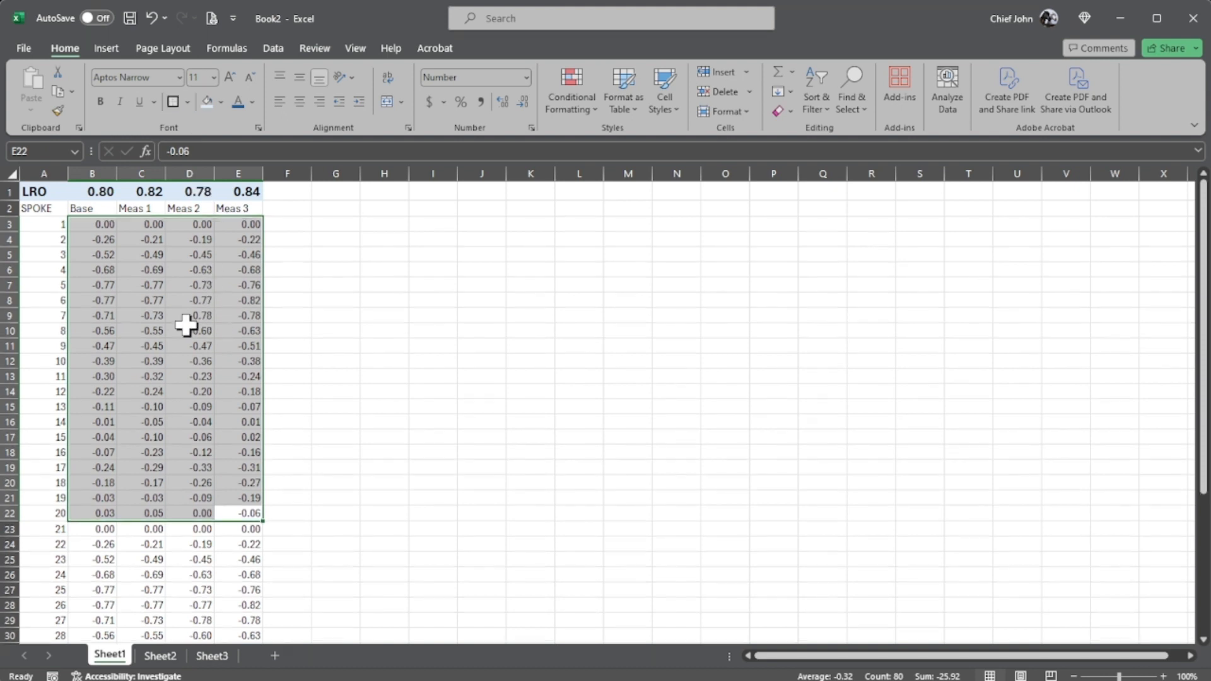
left_click(152, 361)
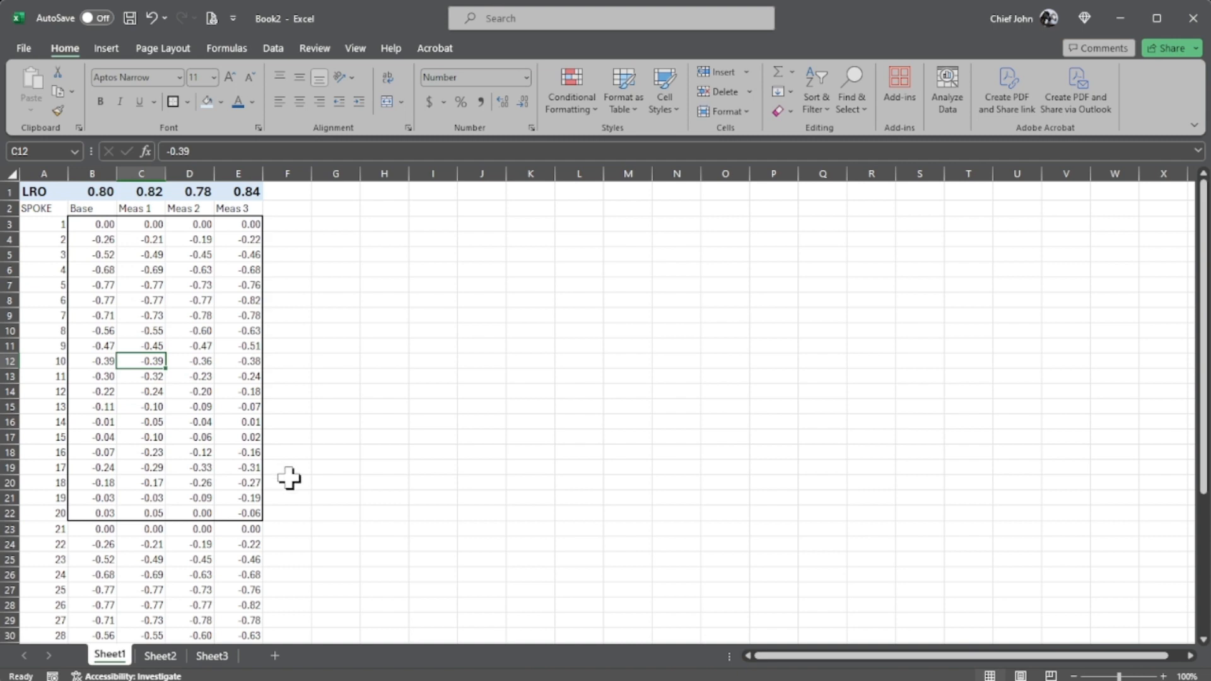
Insert a scatter chart with smooth lines and markers from the data in A2:E42
scroll(277, 486, "down", 6)
left_click_drag(242, 547, 41, 214)
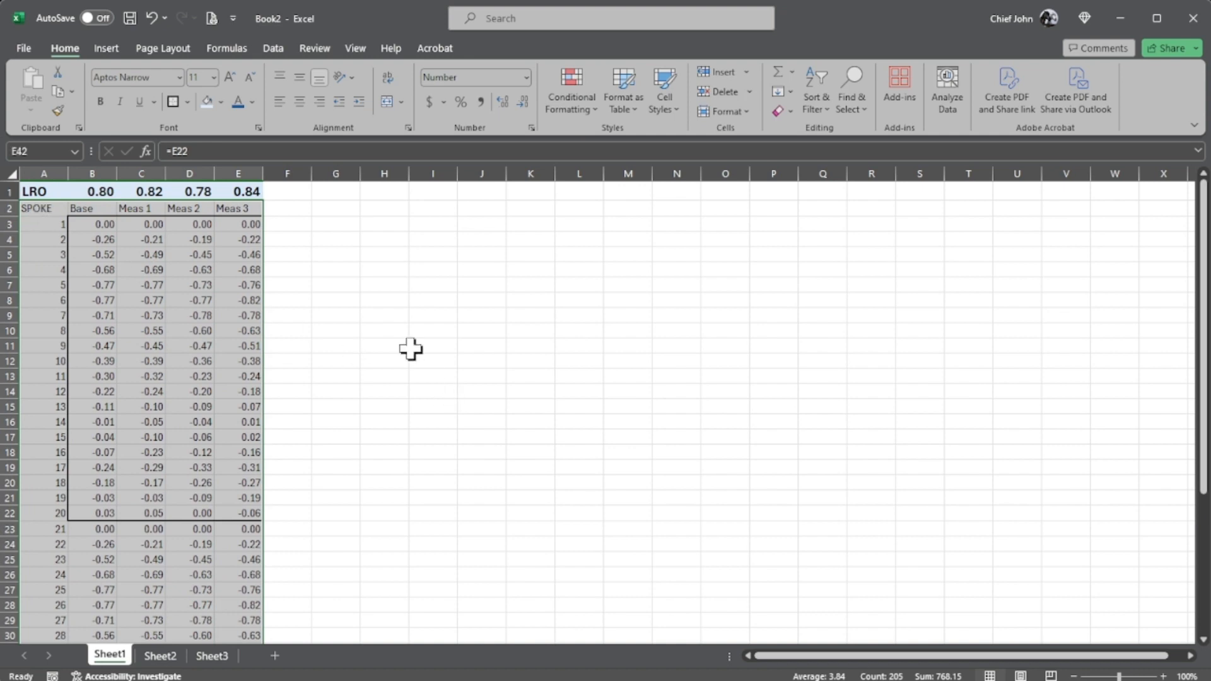
left_click(108, 49)
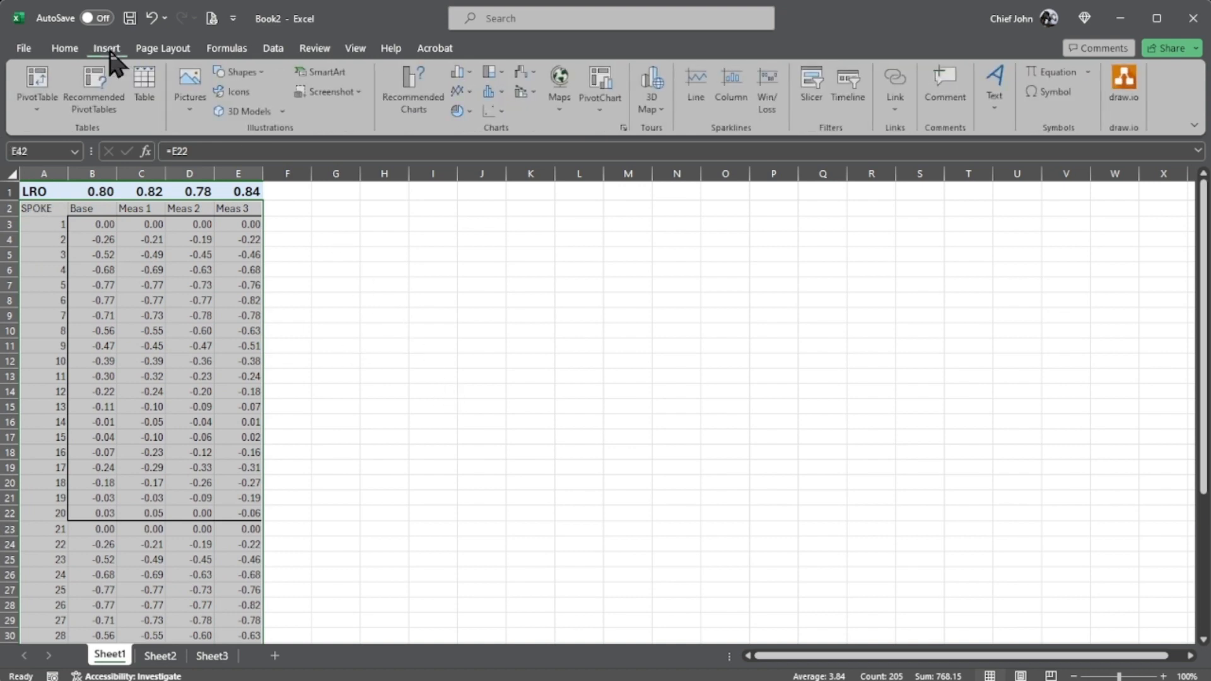
left_click(503, 114)
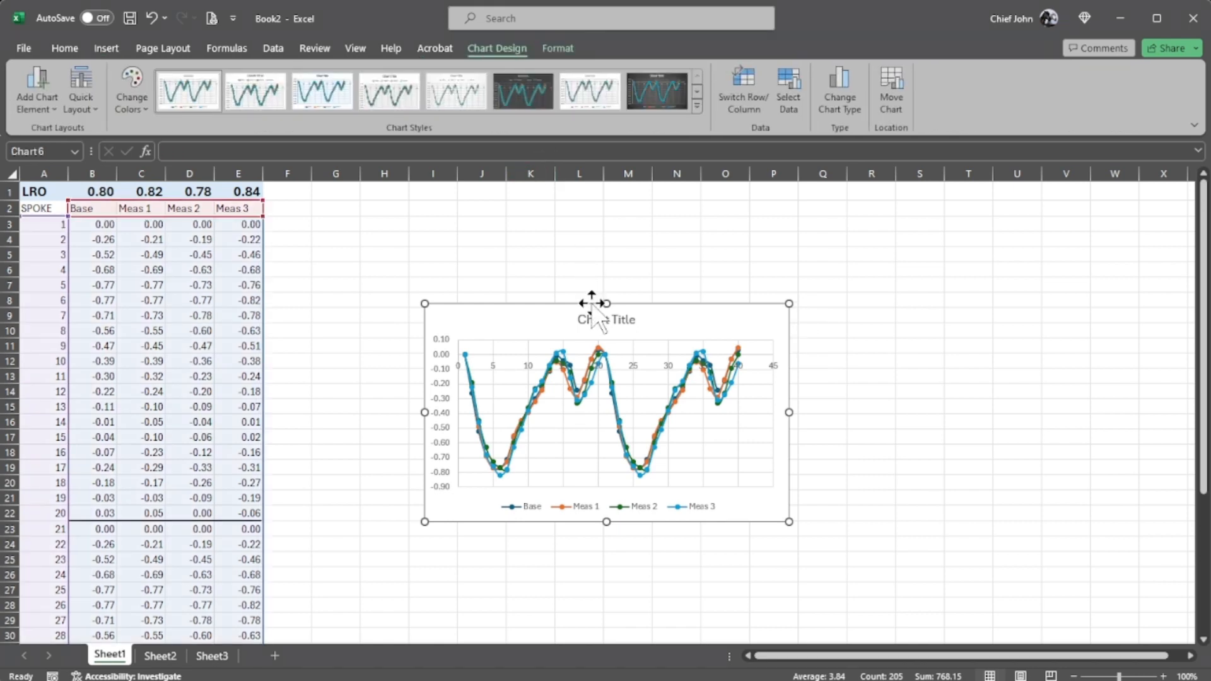
Set the chart title to "Scatter with smooth lines and markers"
left_click(595, 320)
left_click(595, 320)
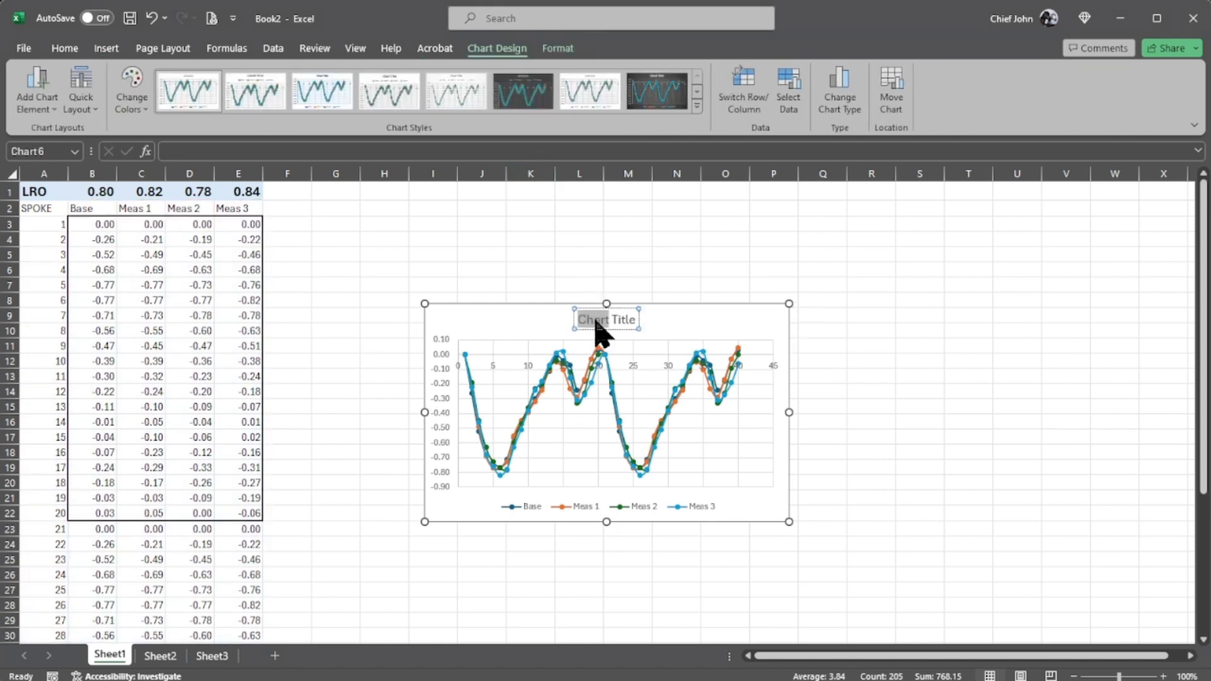
double_click(595, 320)
type("sCATTER")
double_click(595, 320)
type("Scatter with")
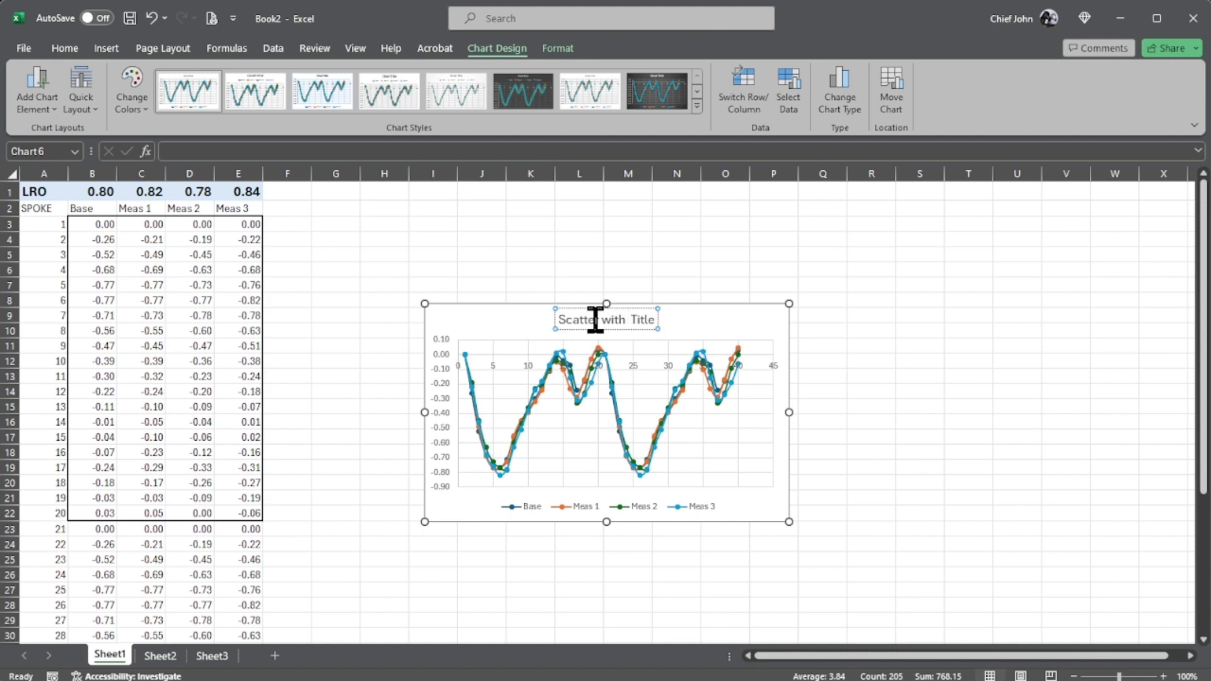
type(" smooth li ")
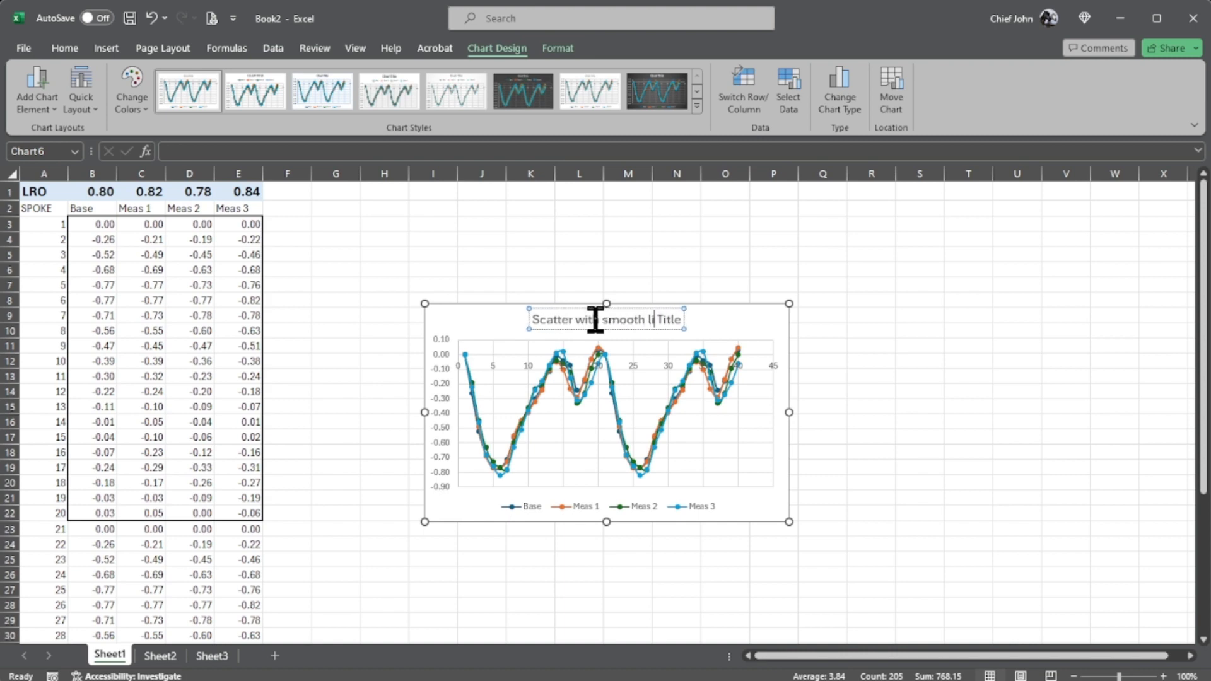
type("nes and markers")
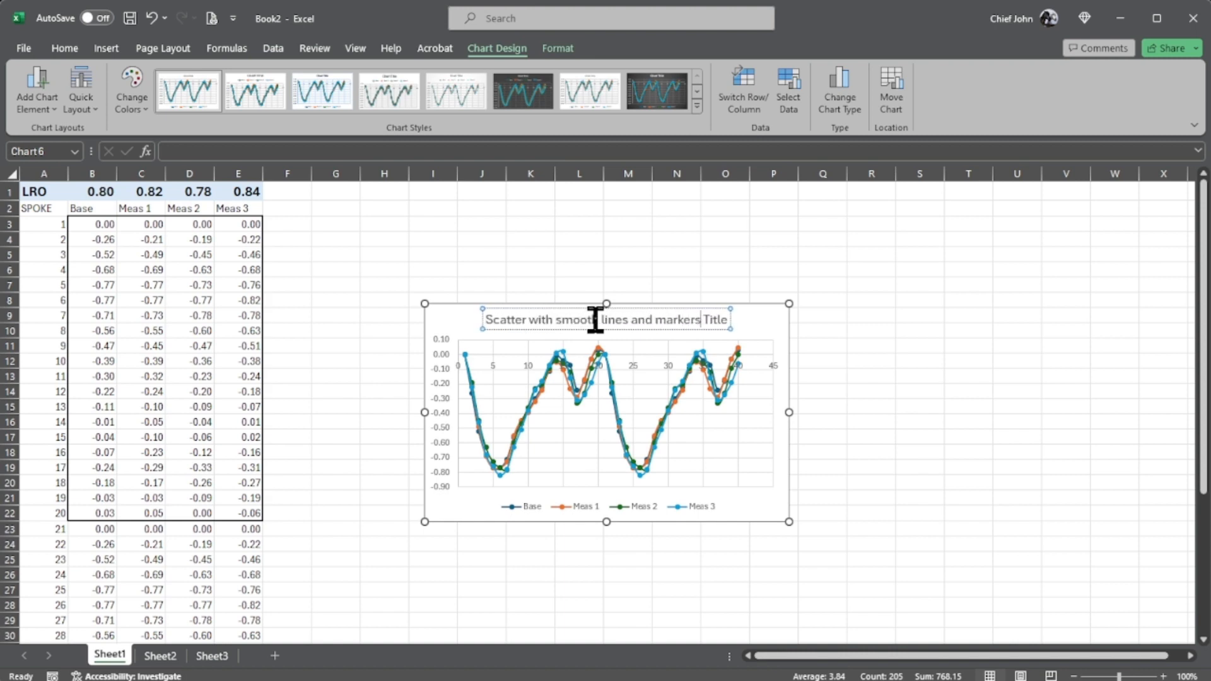
key("Delete")
key("Delete")
key("Delete")
key("Delete")
key("Delete")
key("Delete")
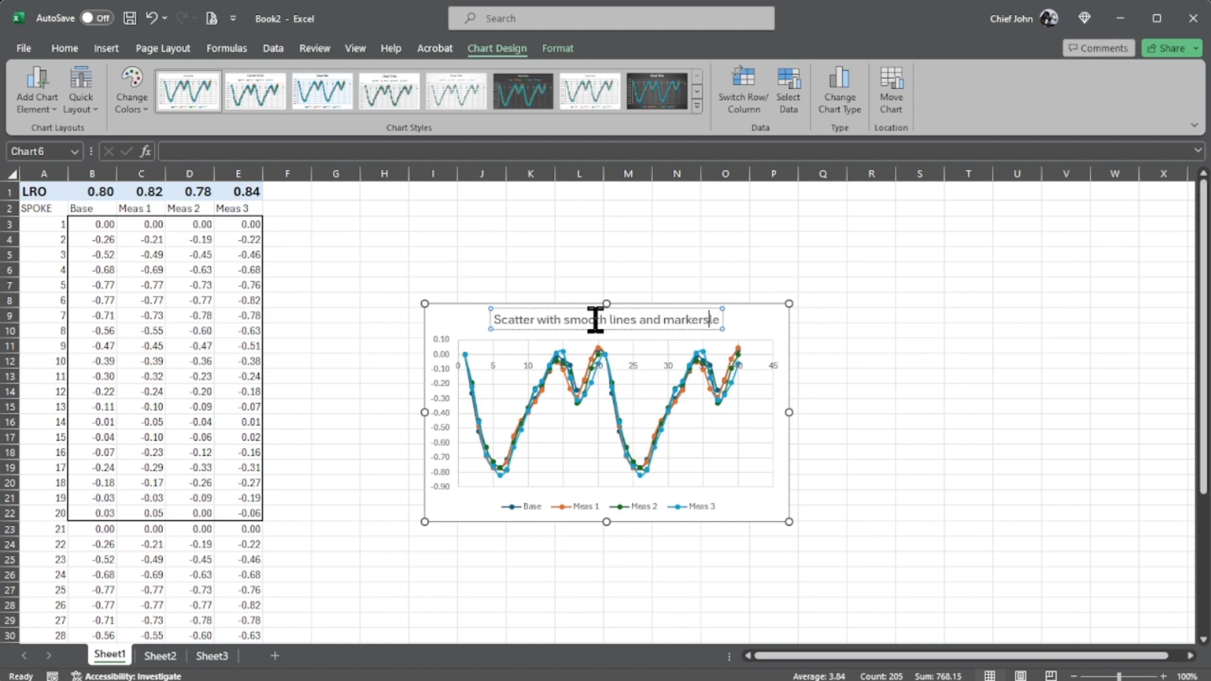
left_click(686, 224)
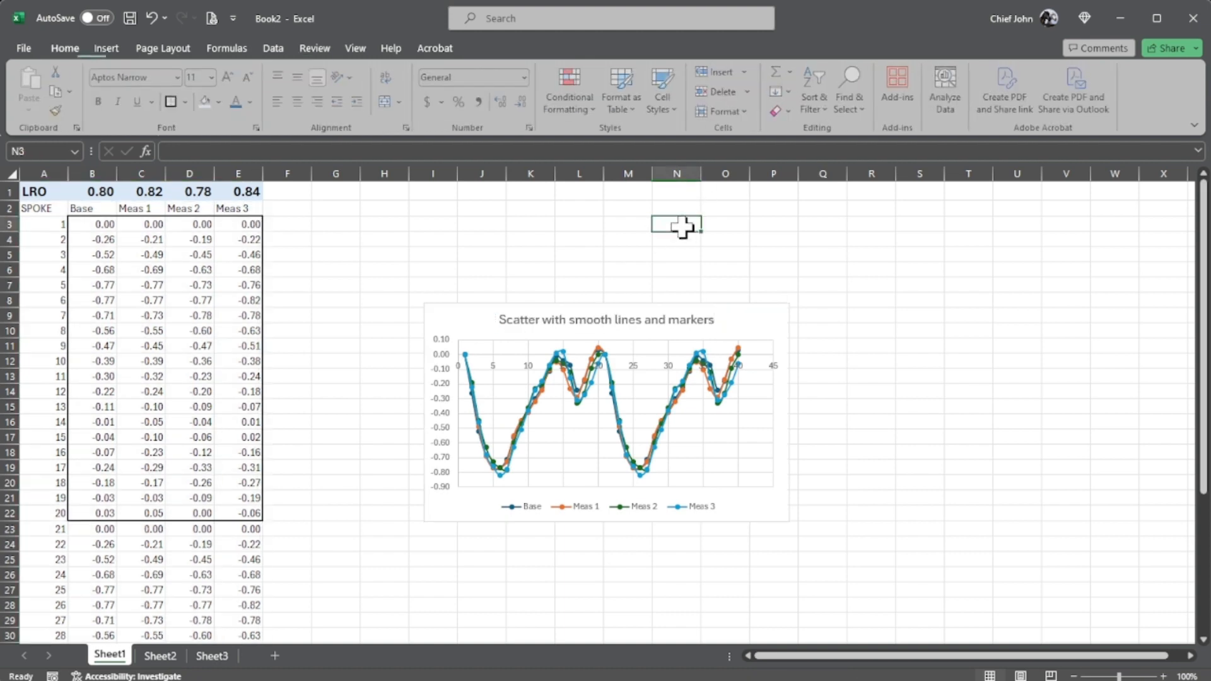
Move the chart beside the readings, starting at F3, and enlarge it to reach row 22 and column O
double_click(461, 307)
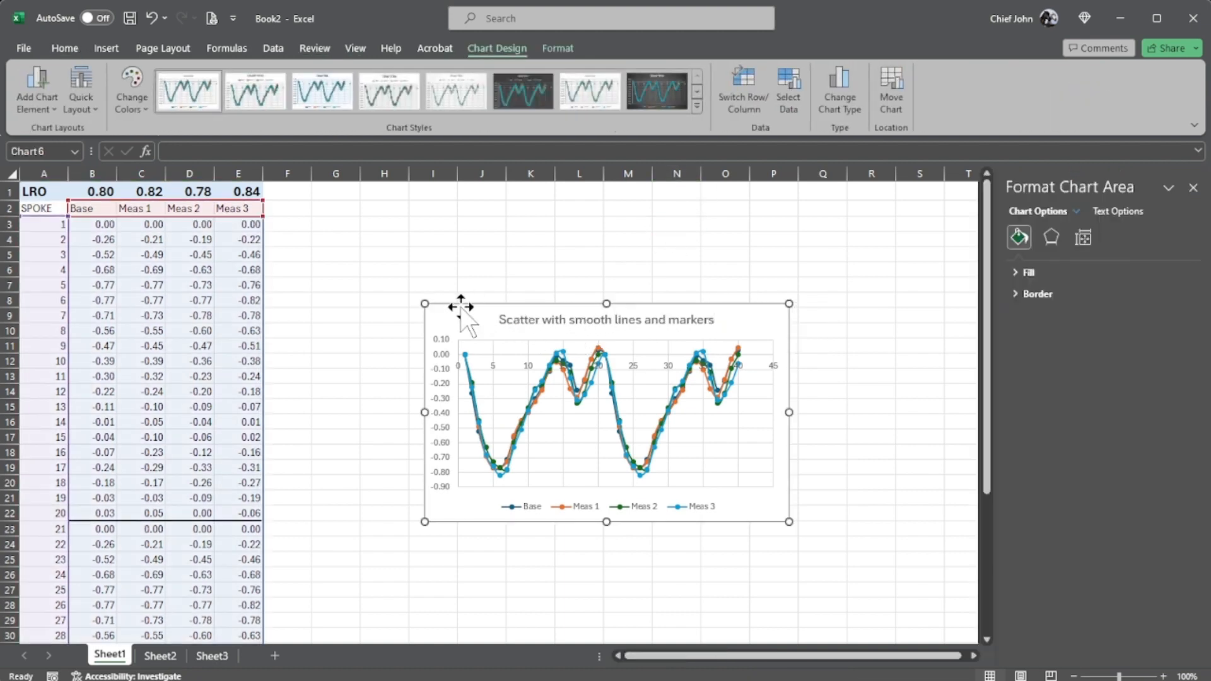
left_click_drag(460, 307, 304, 221)
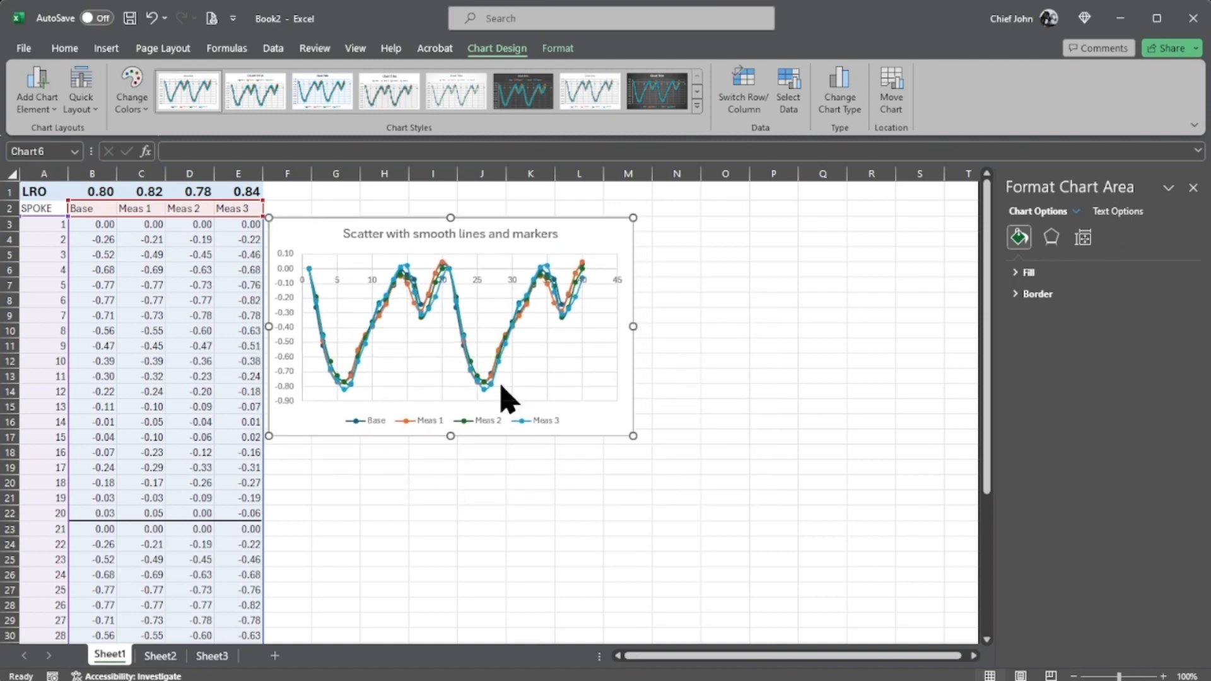
left_click_drag(632, 436, 757, 521)
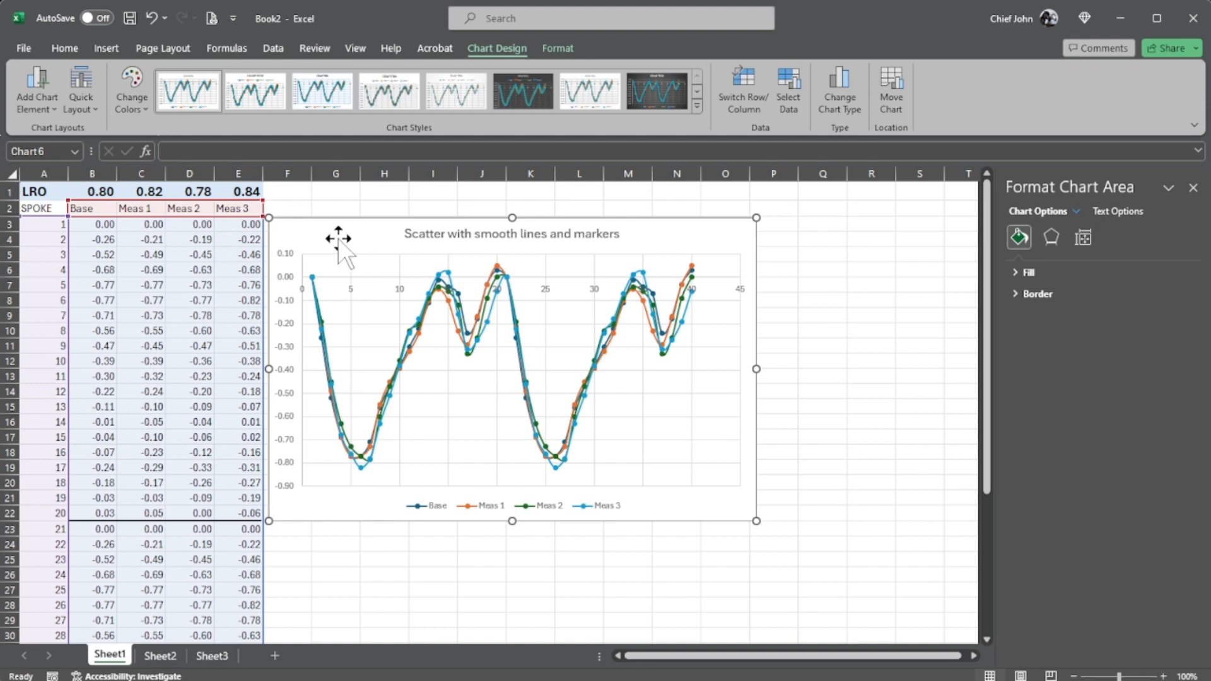
left_click(297, 209)
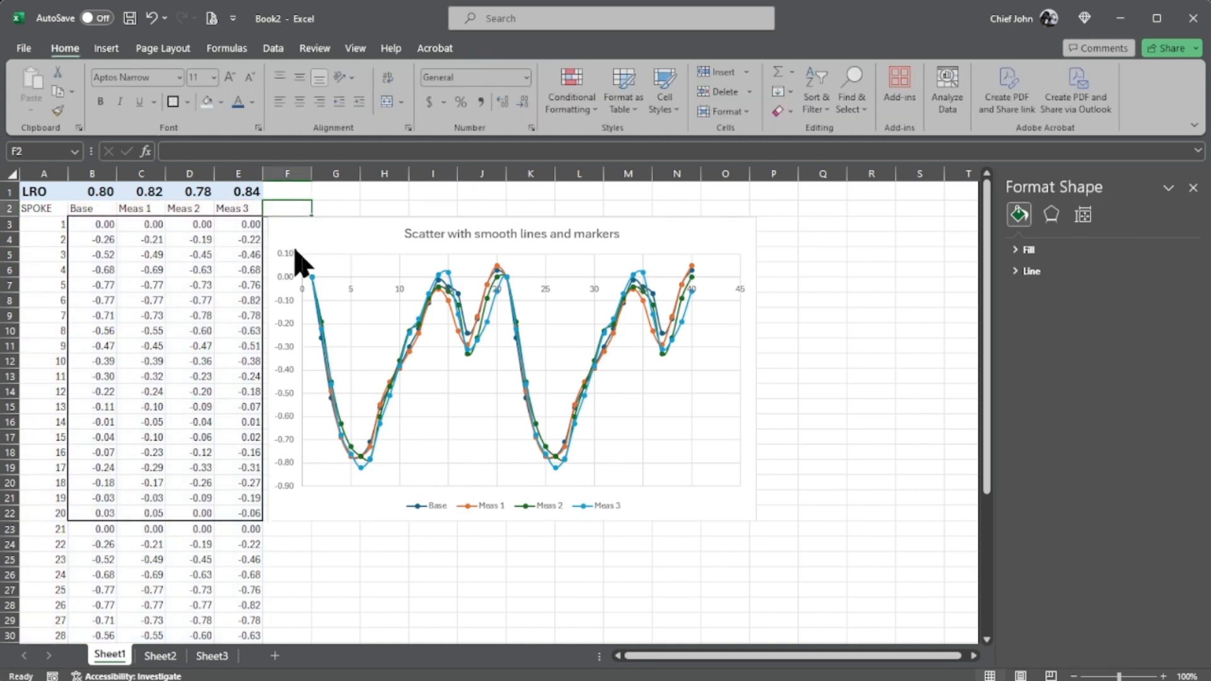
left_click(287, 225)
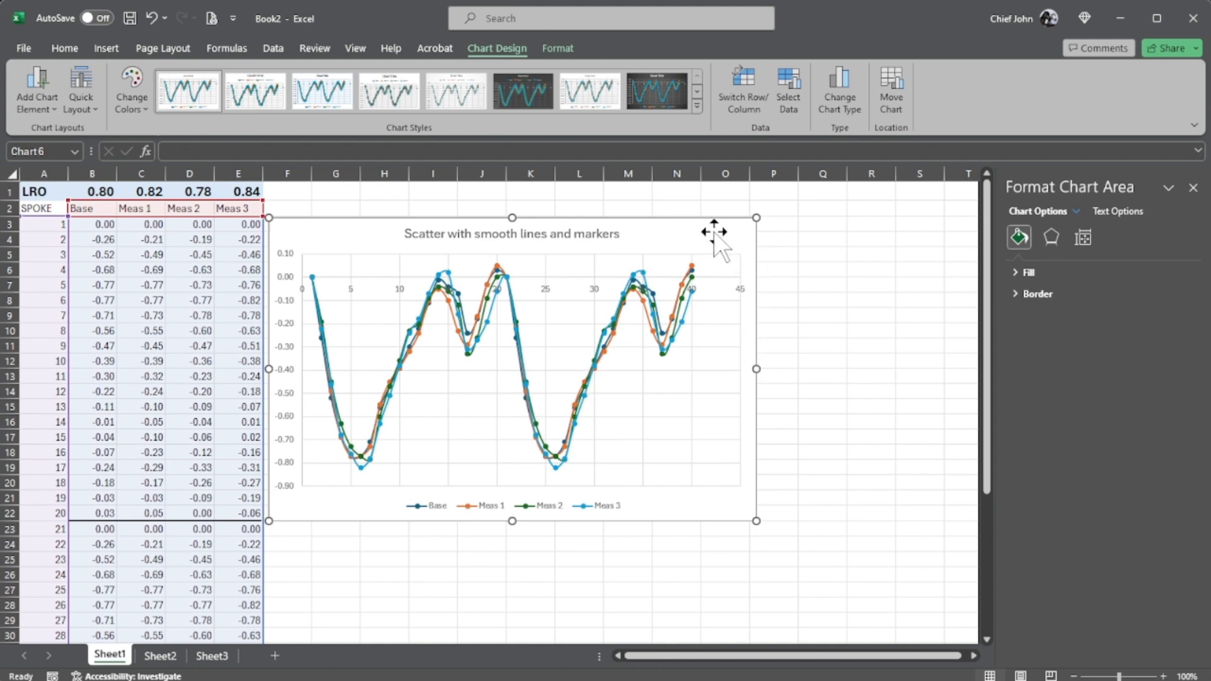
Paste a picture of the chart's Select Data Source dialog onto the sheet and place it just below the chart
left_click(796, 104)
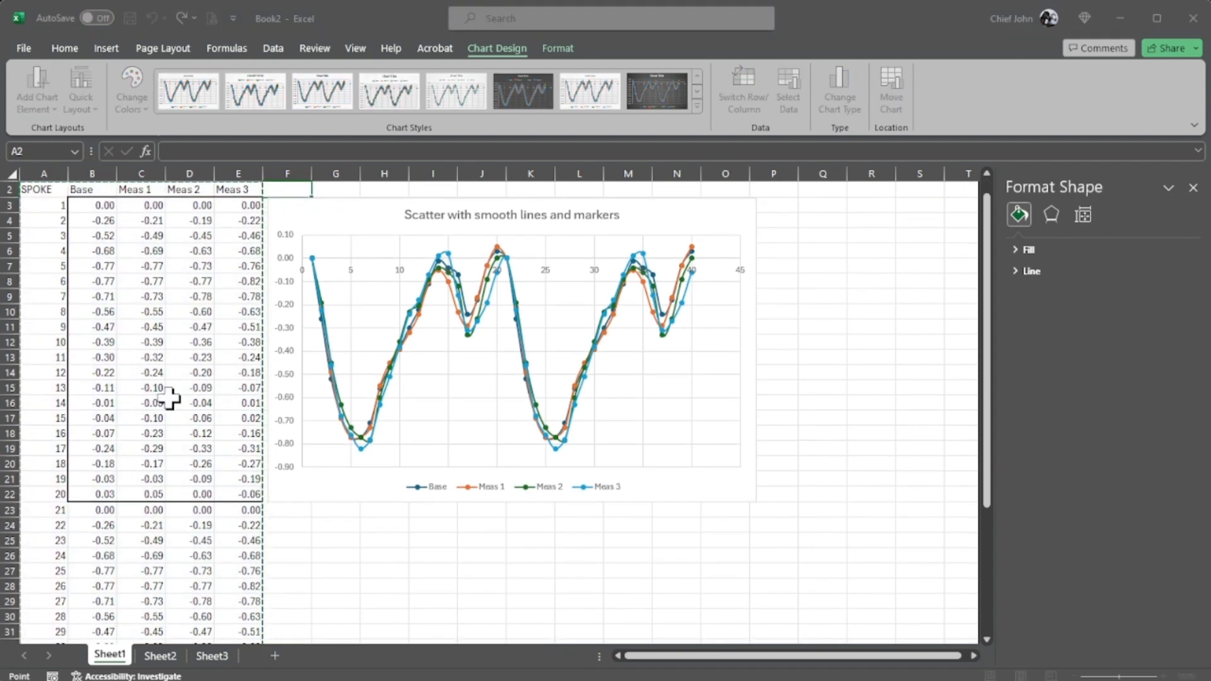
key("Escape")
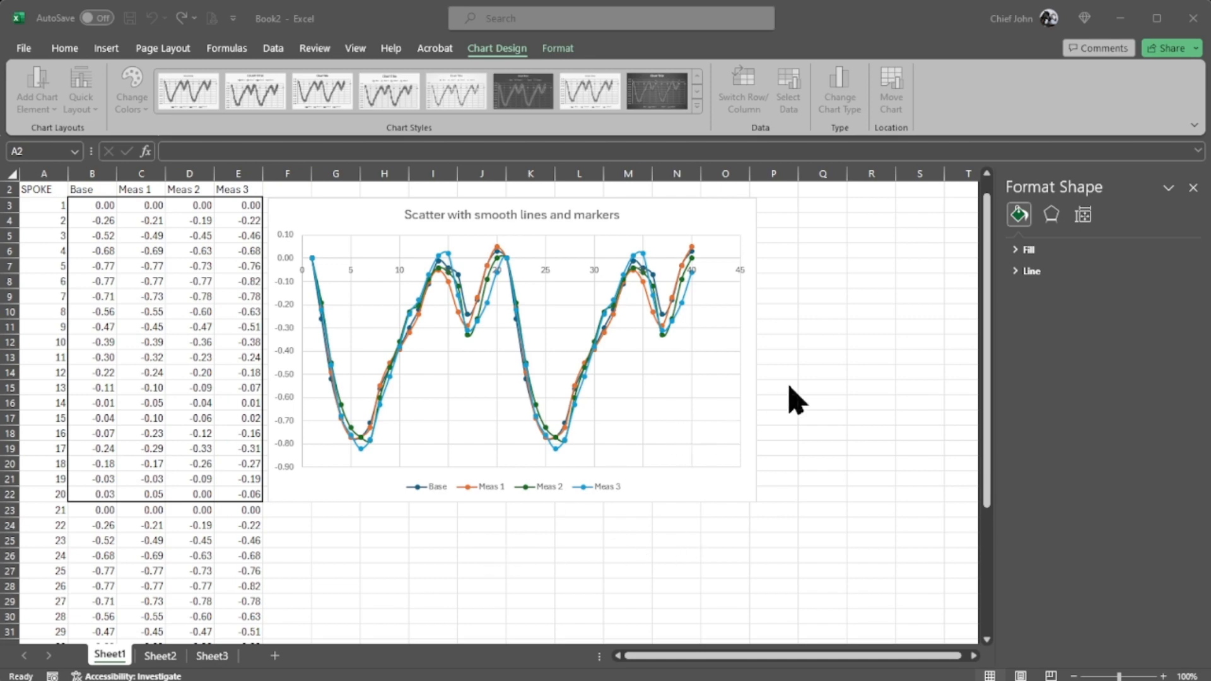
left_click(487, 549)
key("ctrl+v")
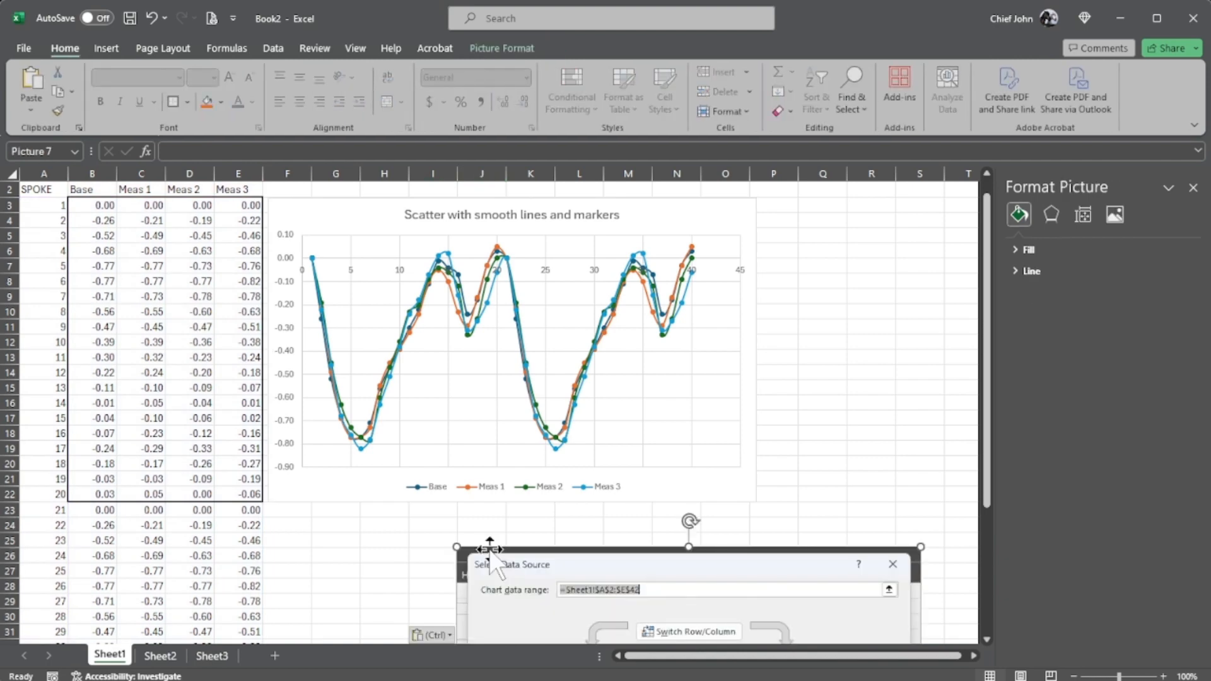
left_click_drag(526, 554, 472, 357)
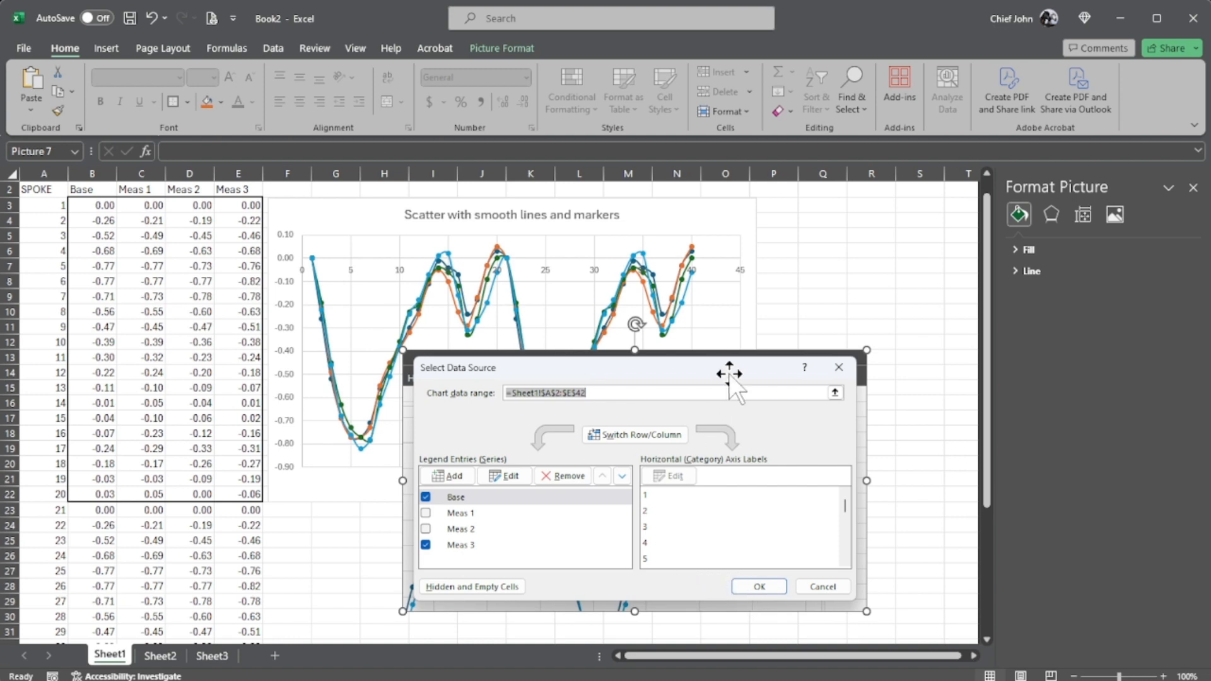
left_click_drag(735, 370, 667, 554)
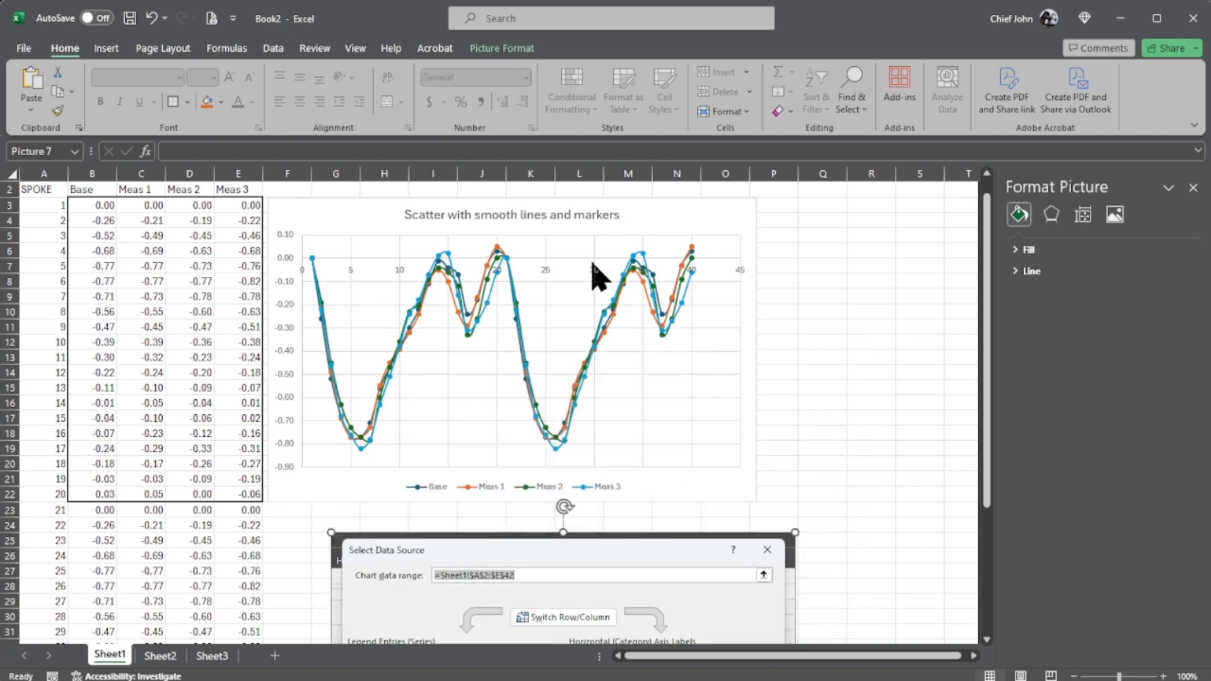
Exclude the Meas 1 and Meas 2 series from the chart's data source, keeping Base and Meas 3
left_click(363, 205)
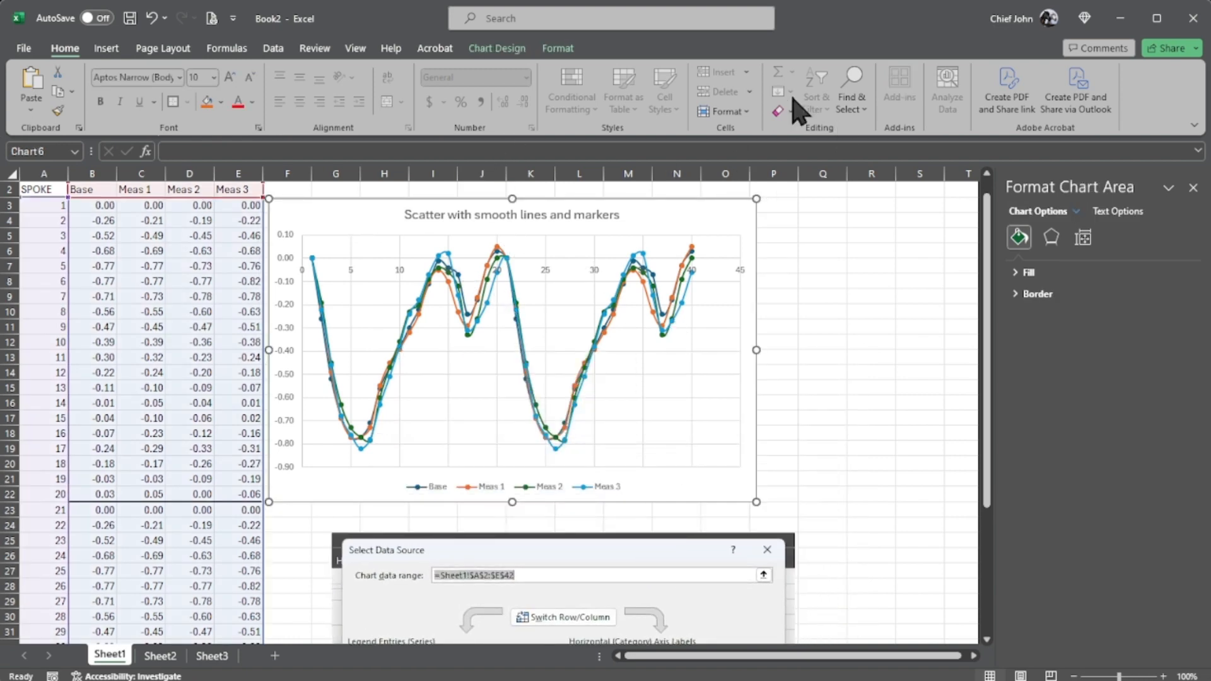
left_click(550, 48)
left_click(504, 48)
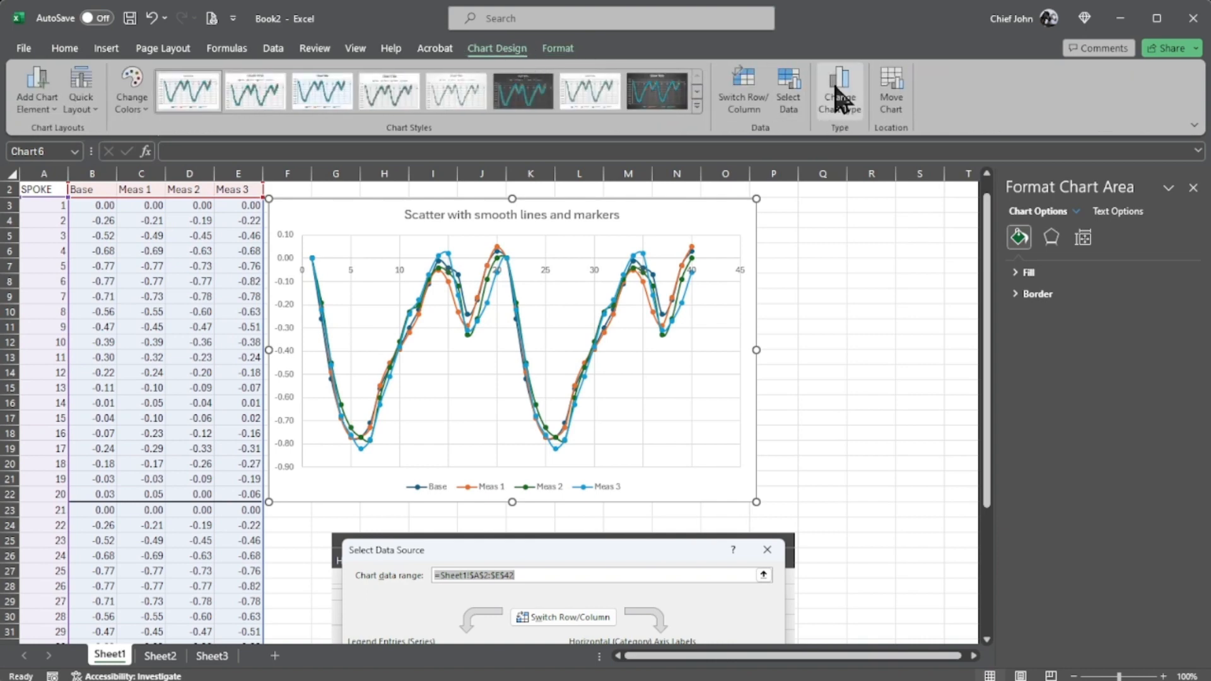
left_click(792, 92)
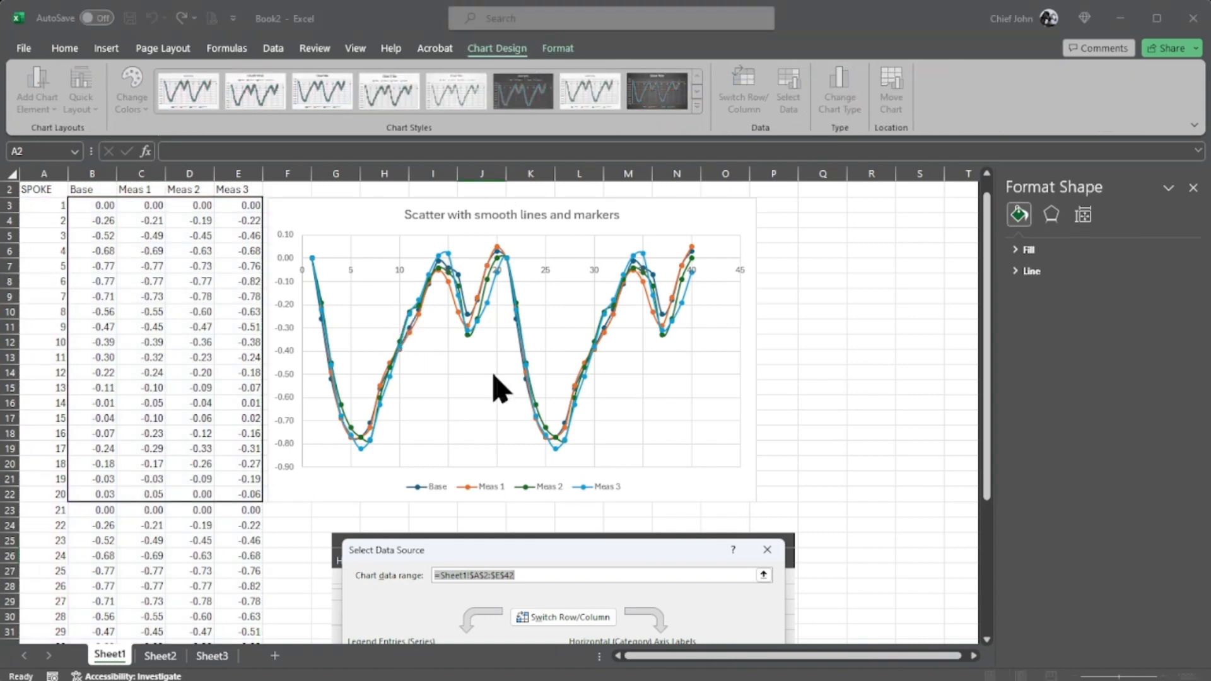
left_click(744, 392)
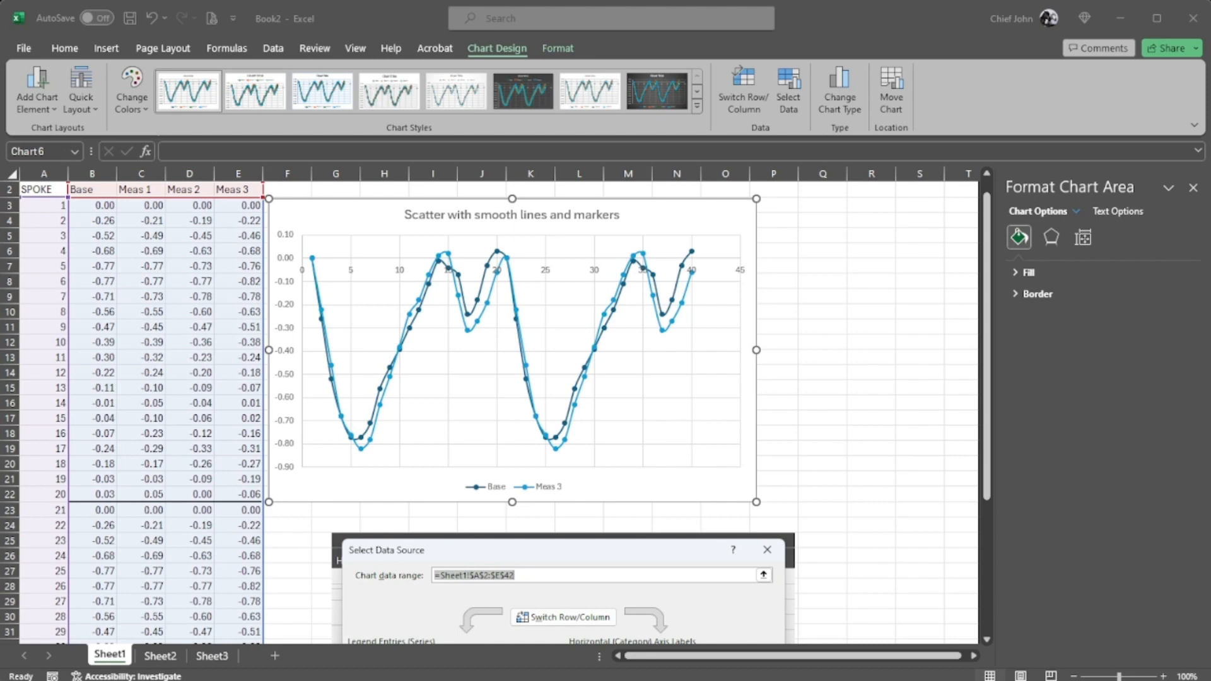
Delete the pasted picture of the Select Data Source dialog
left_click(548, 547)
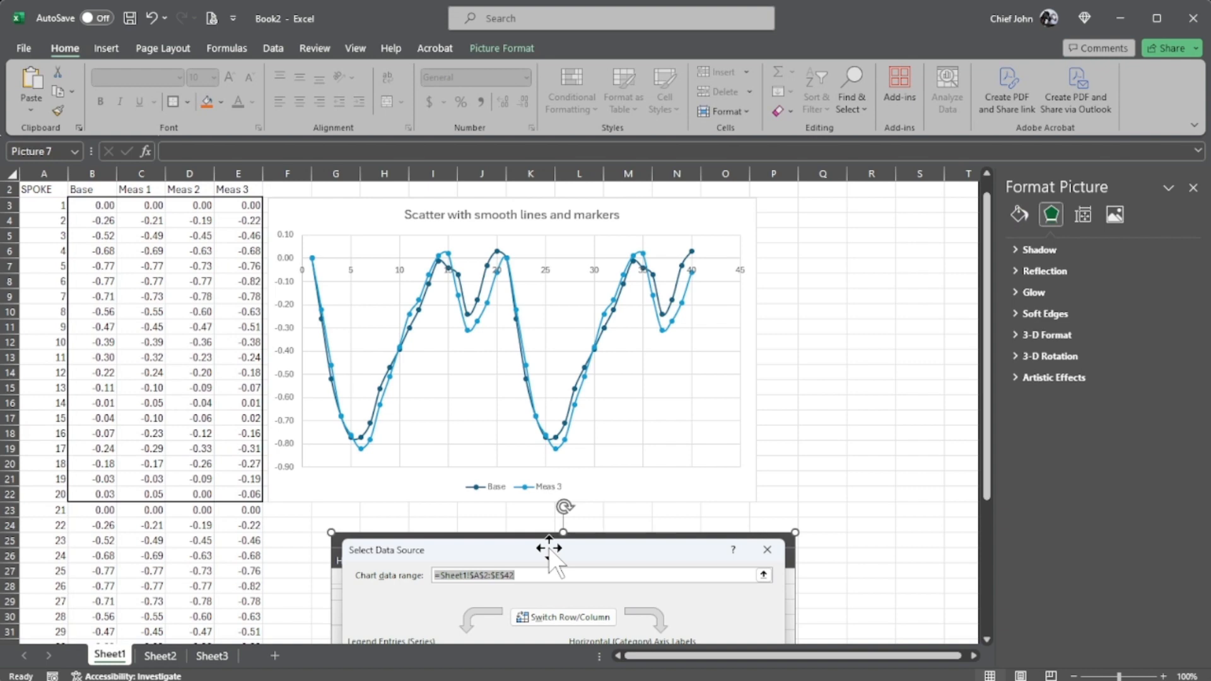
key("Delete")
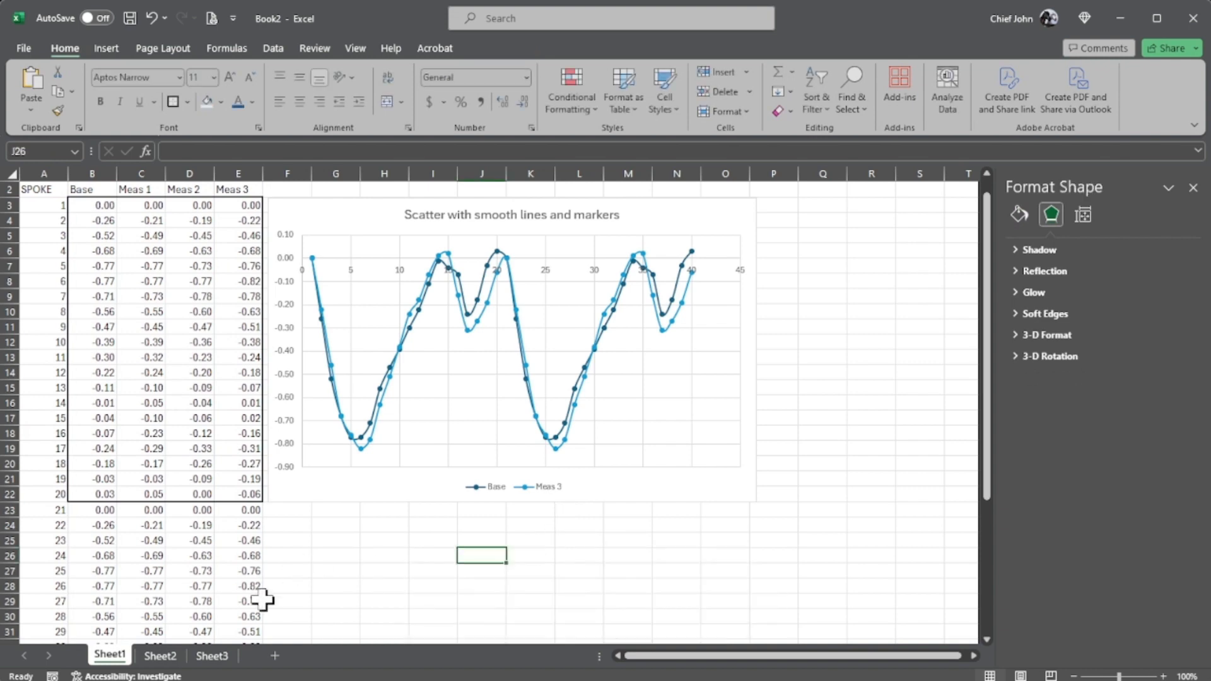
Paste the blank table with SPOKE and Meas 1 to Meas 3 columns at A1 of Sheet2 and widen columns A to D
left_click(165, 654)
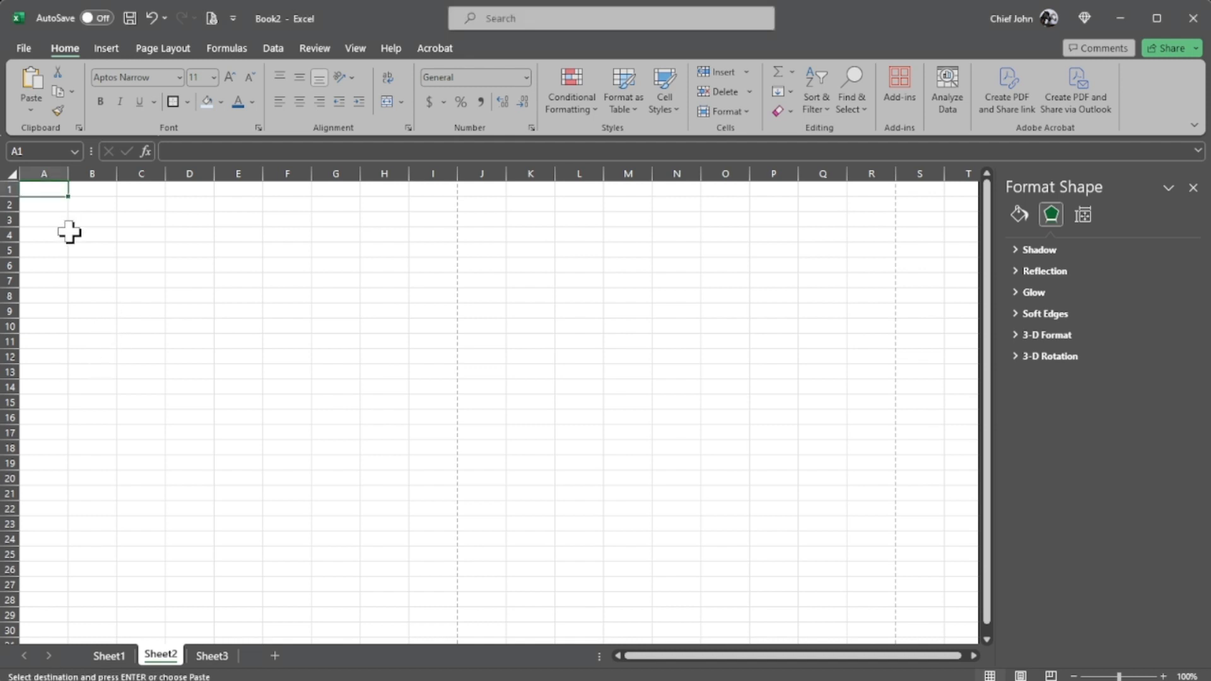
key("ctrl+v")
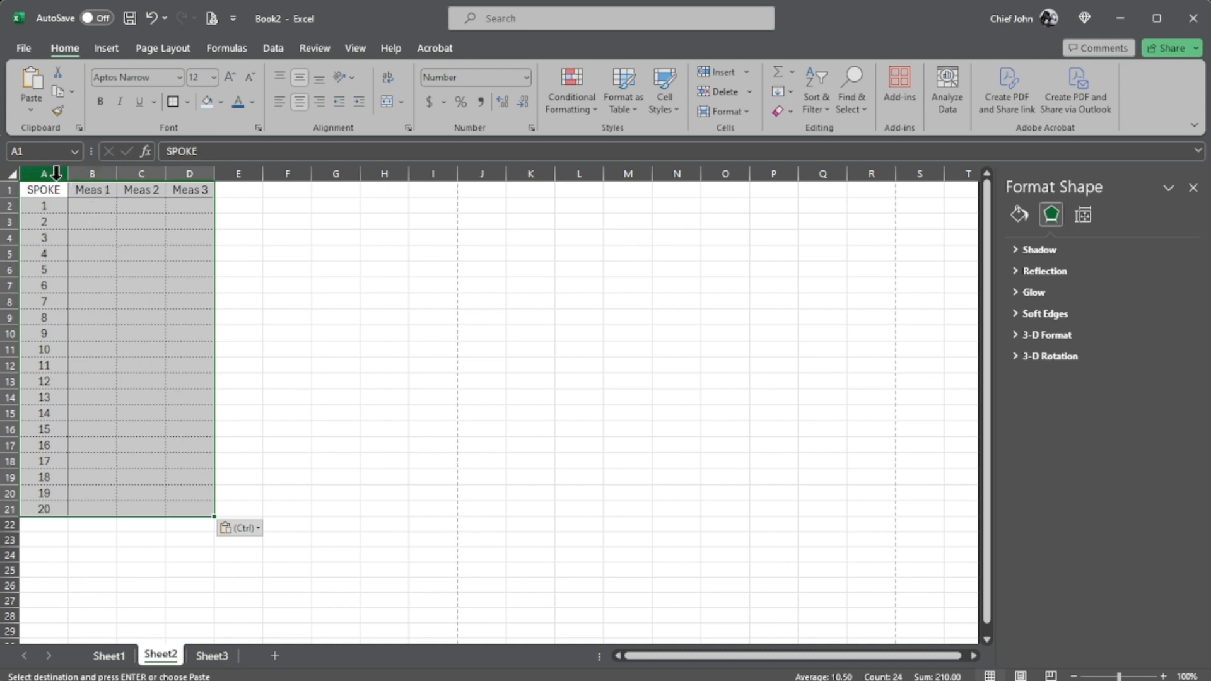
left_click_drag(56, 173, 175, 169)
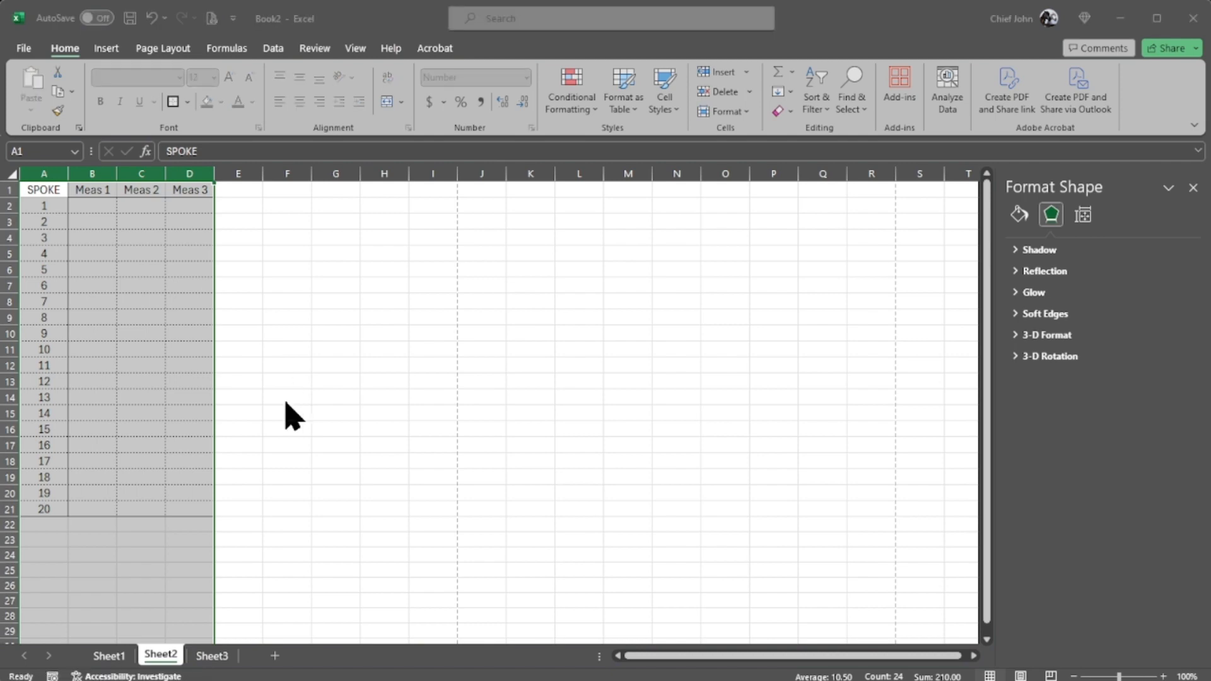
key("Return")
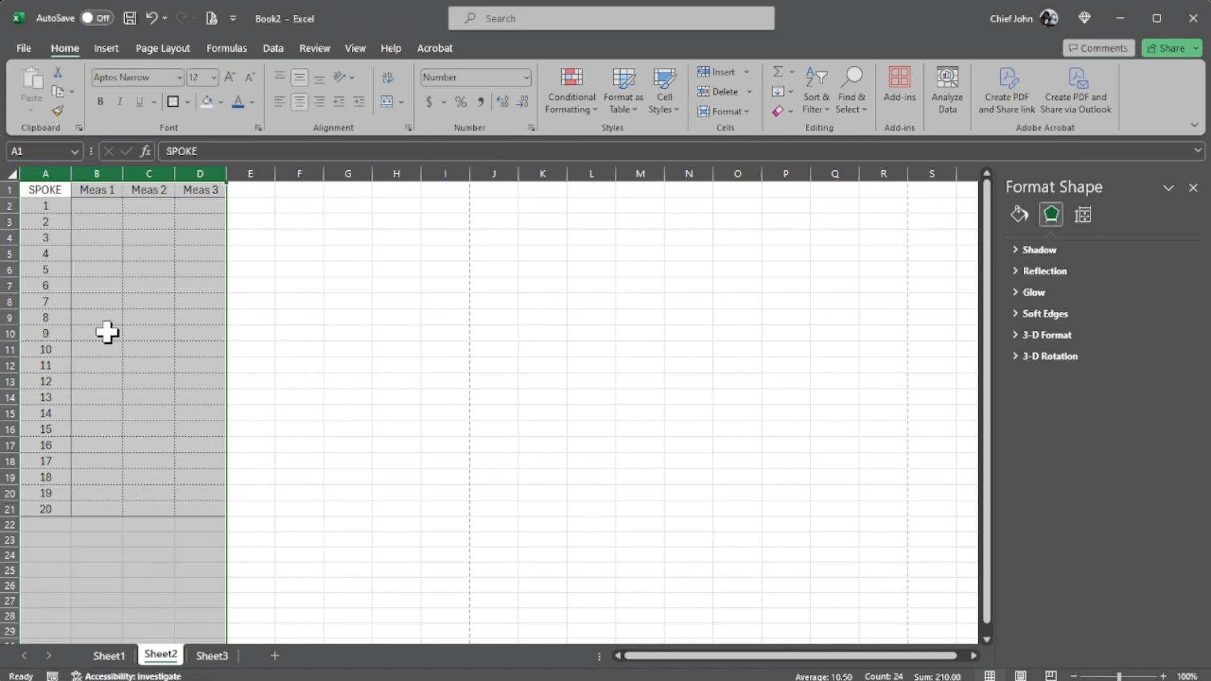
Increase the height of rows 2 to 21 on Sheet2 to about double for handwritten entries
left_click_drag(10, 206, 15, 511)
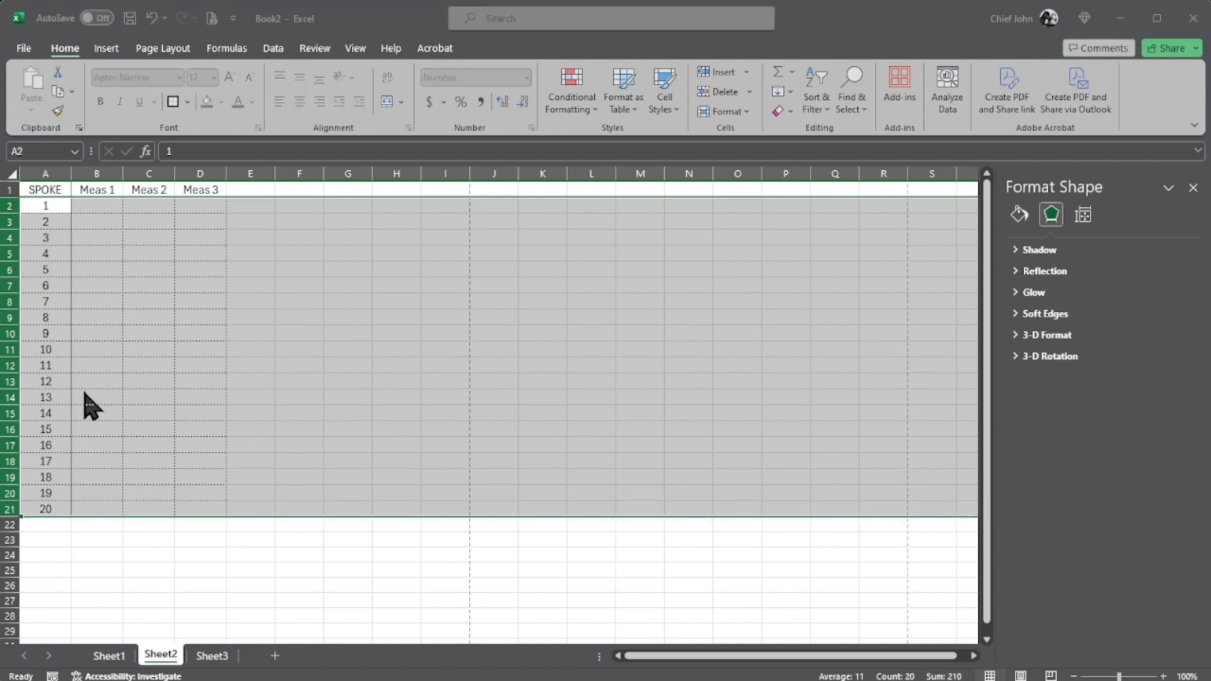
key("Return")
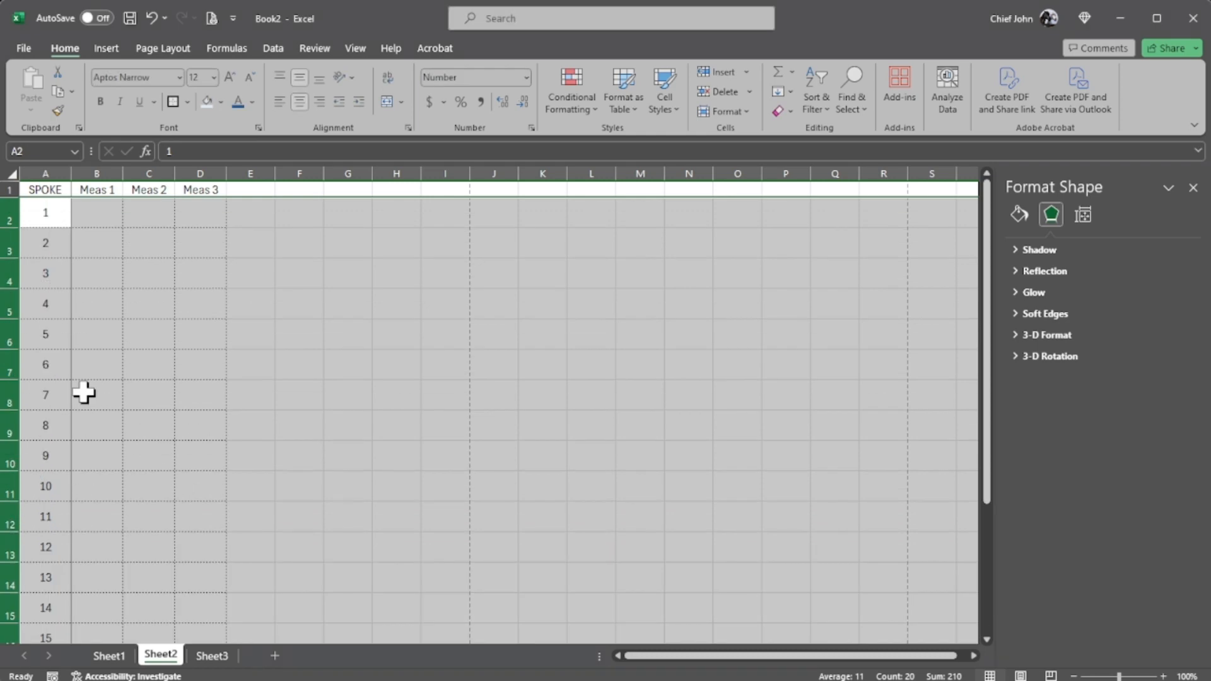
Set the blank recording table A1:D21 on Sheet2 as the print area
scroll(174, 454, "down", 3)
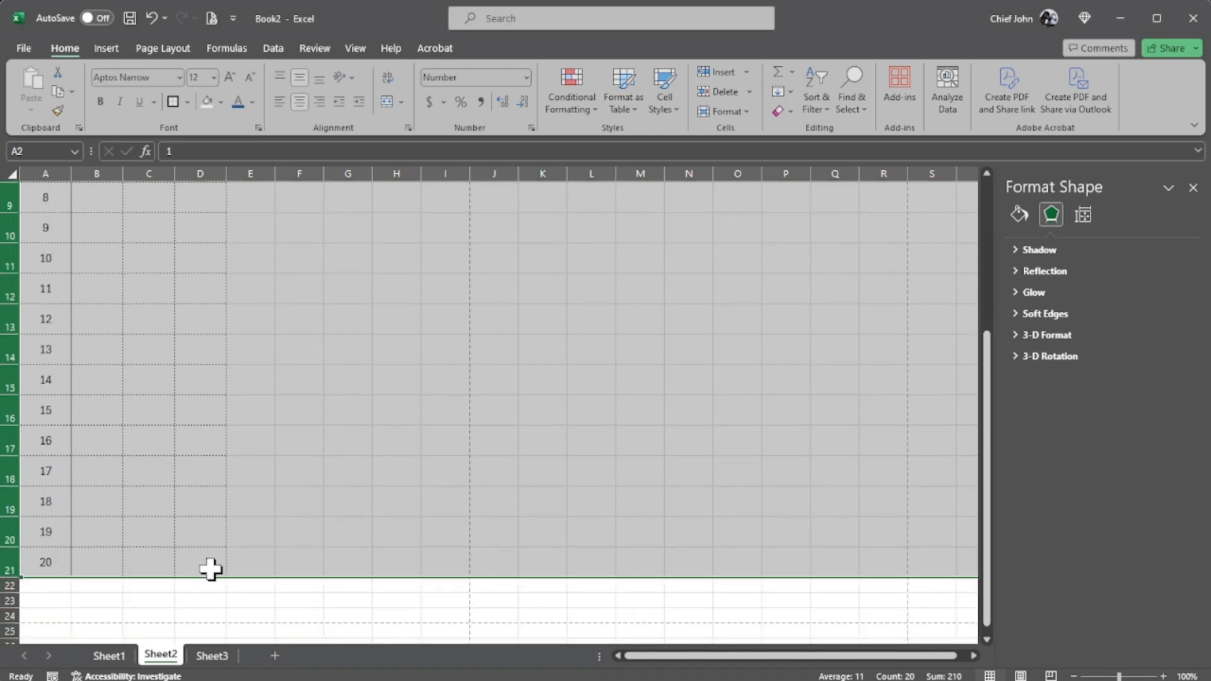
left_click_drag(210, 568, 55, 84)
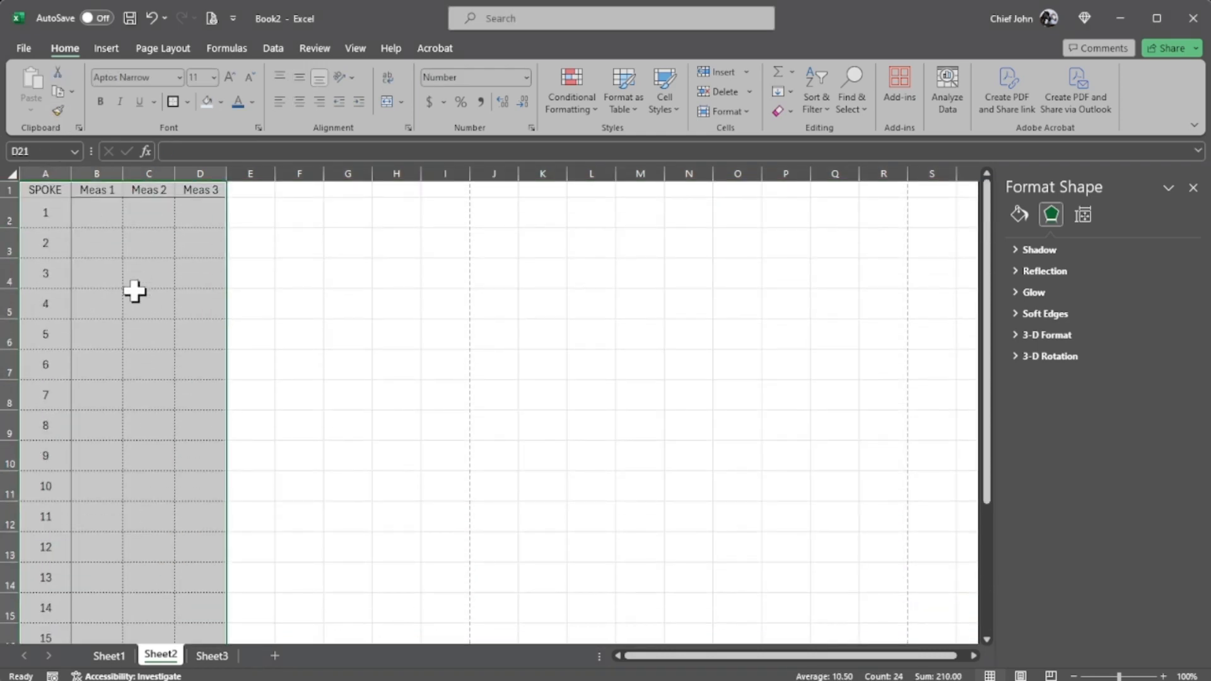
scroll(170, 373, "down", 3)
scroll(170, 379, "up", 3)
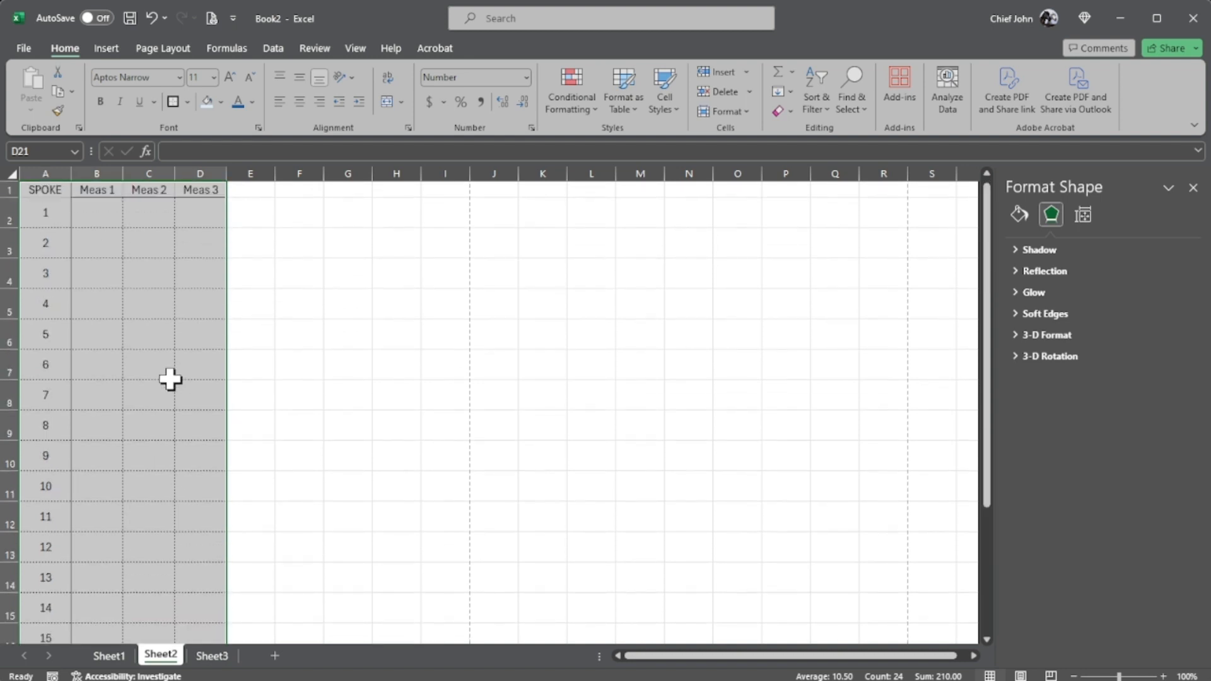
left_click(163, 52)
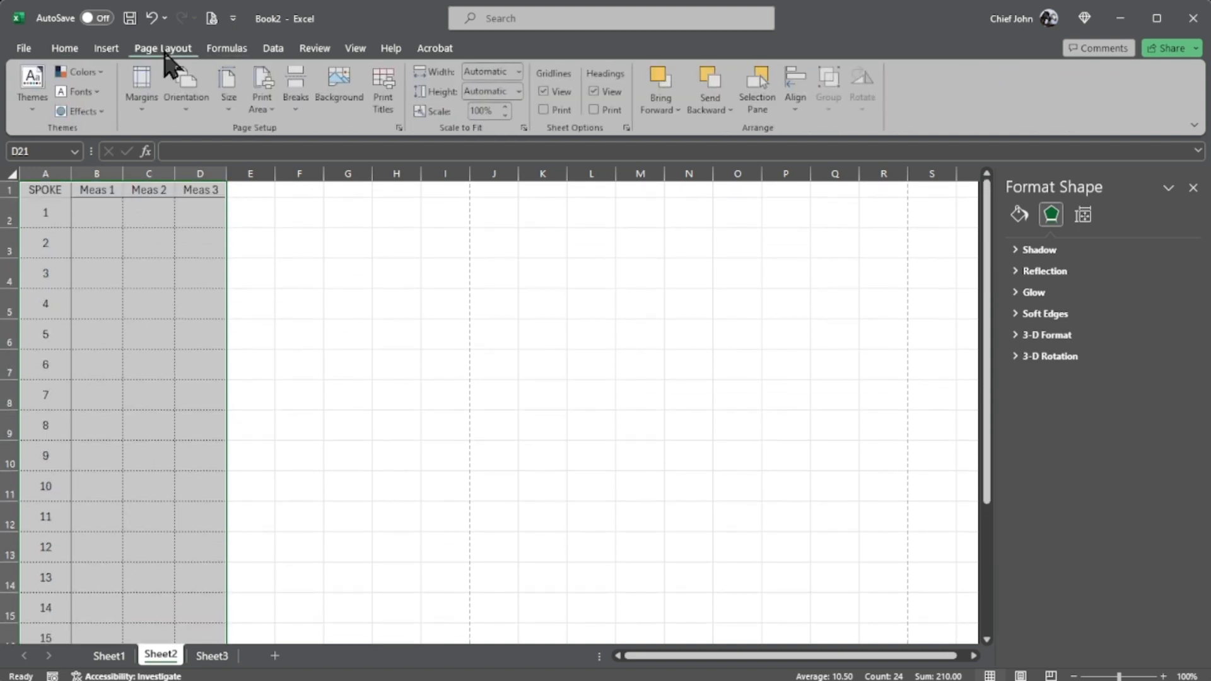
left_click(261, 101)
left_click(282, 139)
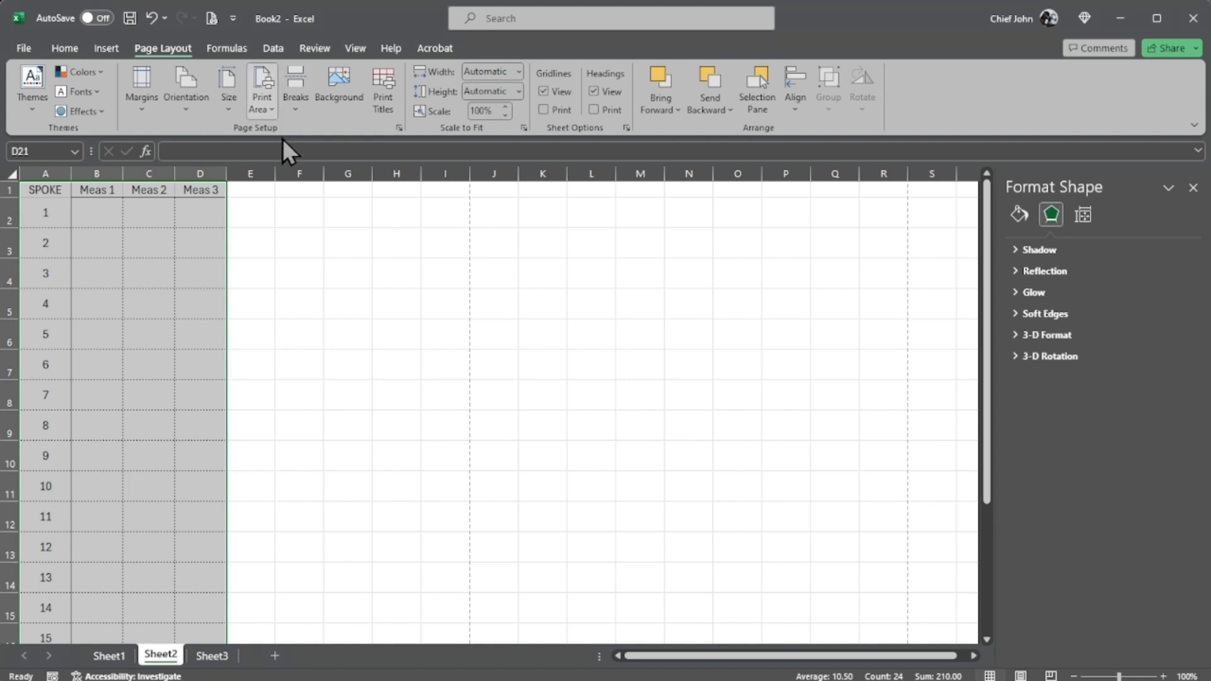
scroll(488, 314, "down", 4)
scroll(208, 401, "up", 4)
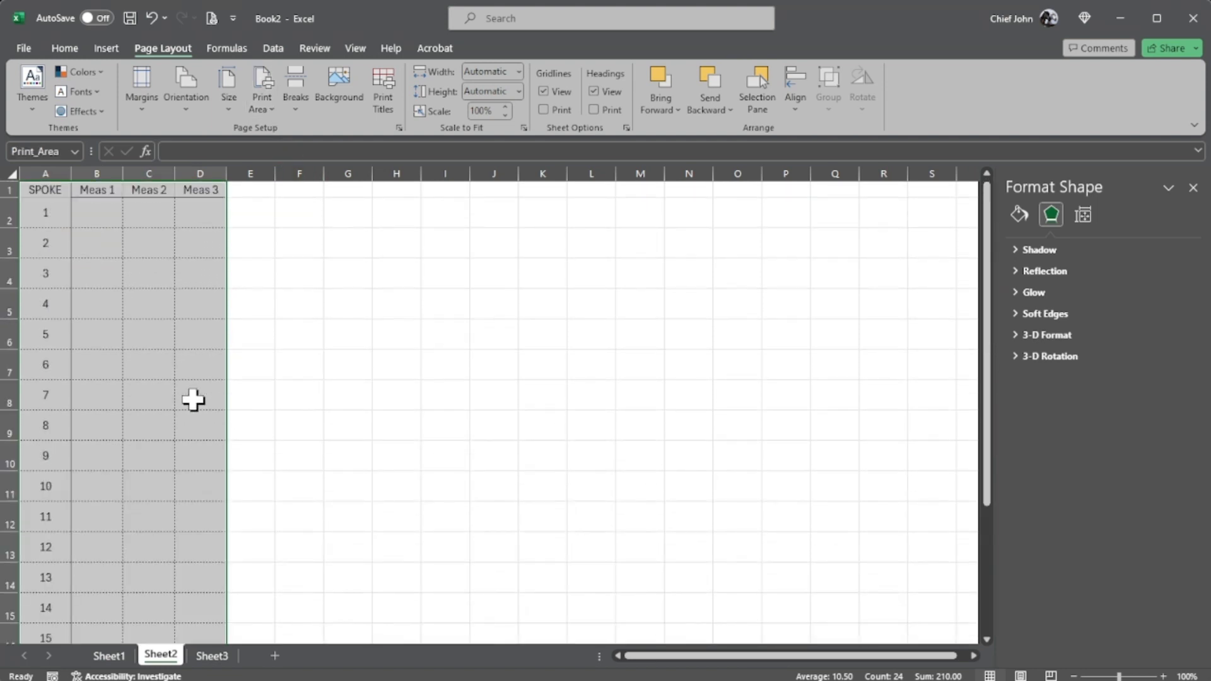
Check the Sheet2 table's page layout in the print preview and return to the worksheet
left_click(117, 251)
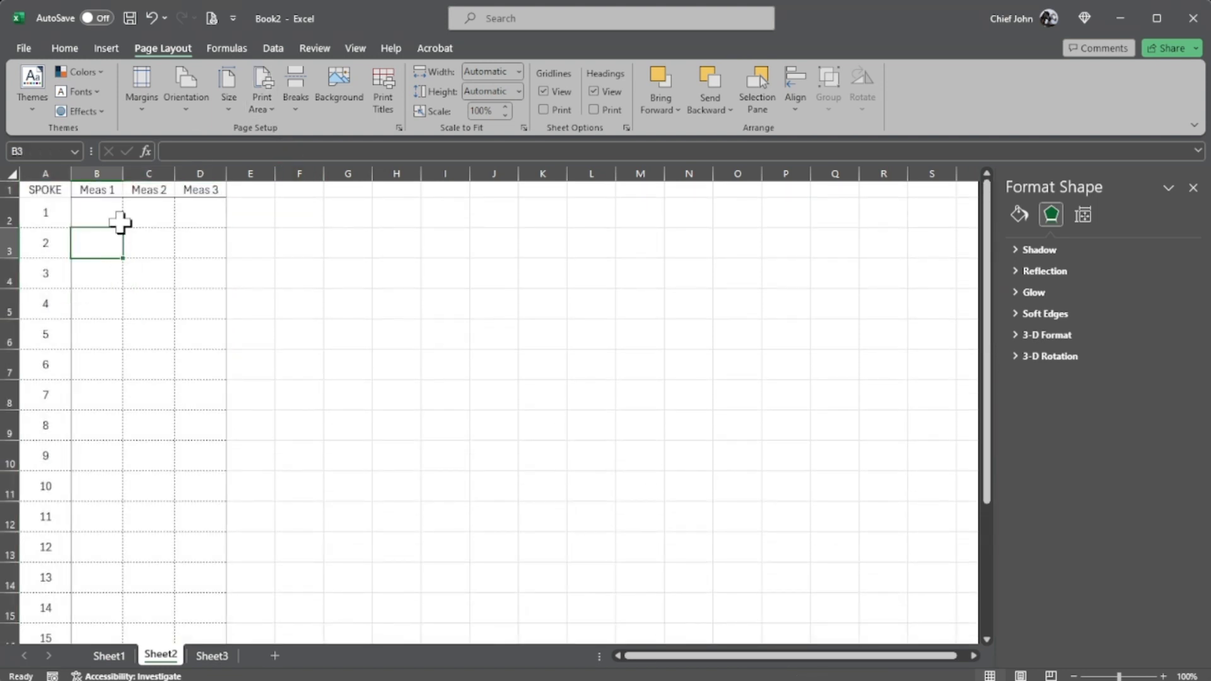
left_click(212, 19)
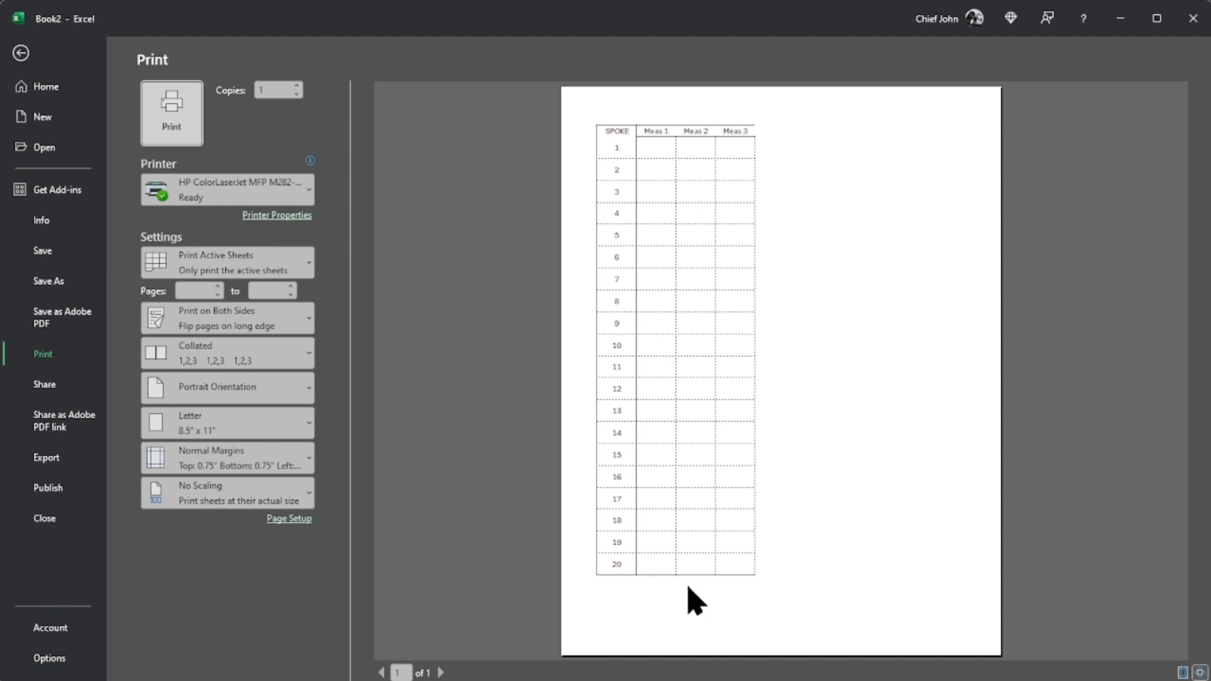
left_click(21, 53)
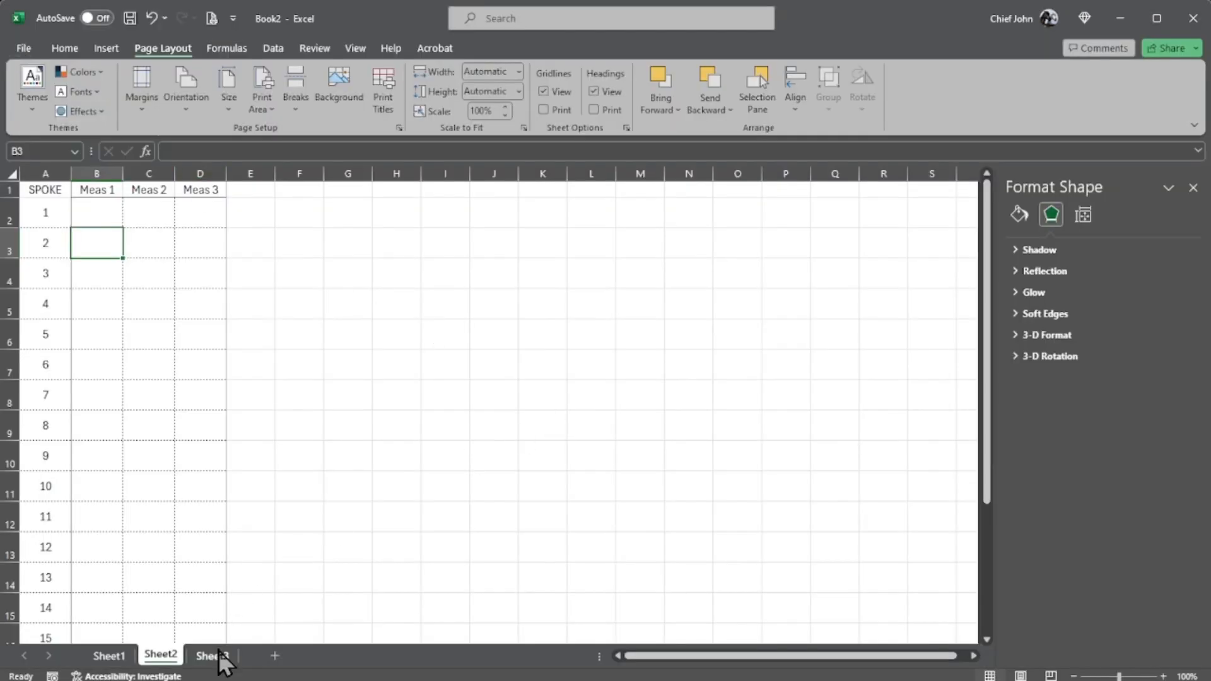
Paste the copied blank table with SPOKE, Base, ADJ 1 to ADJ 3 and Meas 1 to Meas 3 columns at A1 of Sheet3
left_click(215, 656)
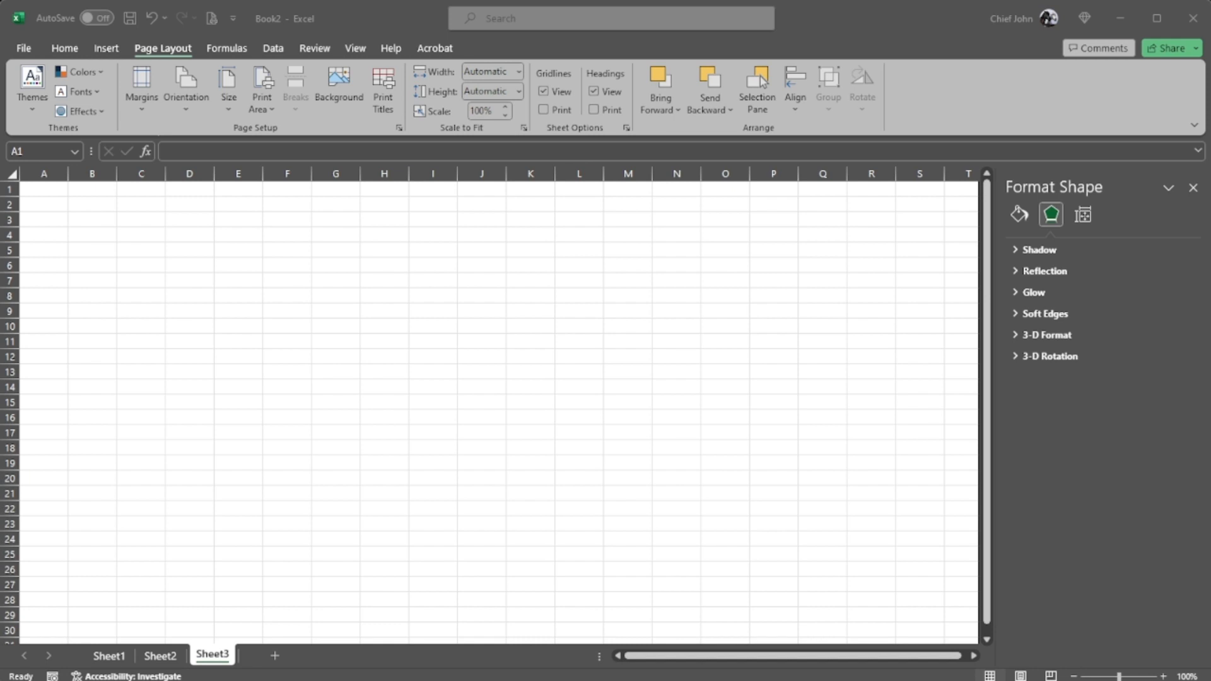
key("ctrl+c")
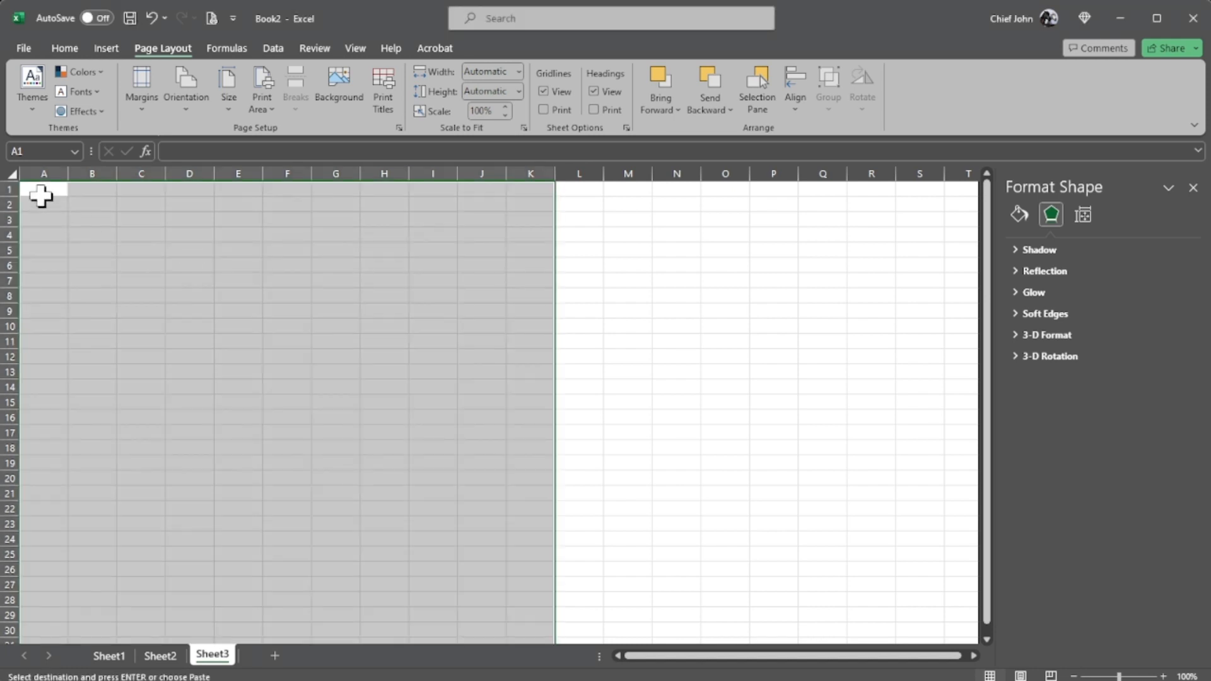
left_click(40, 192)
key("ctrl+v")
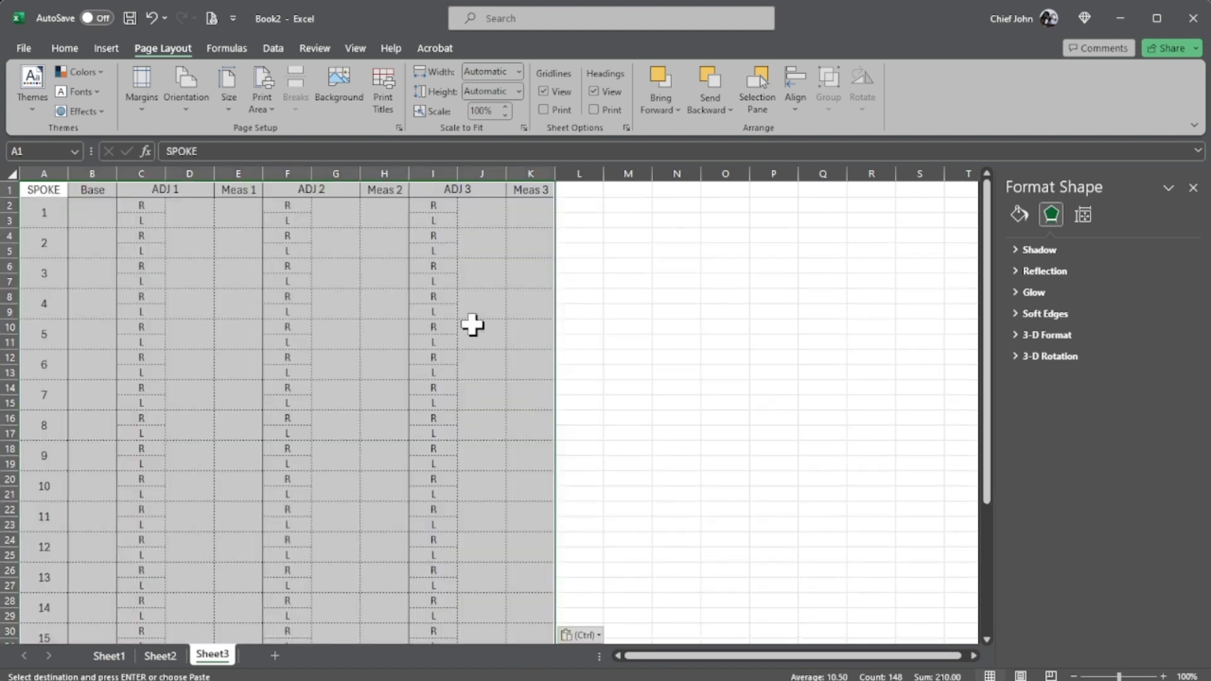
left_click(218, 322)
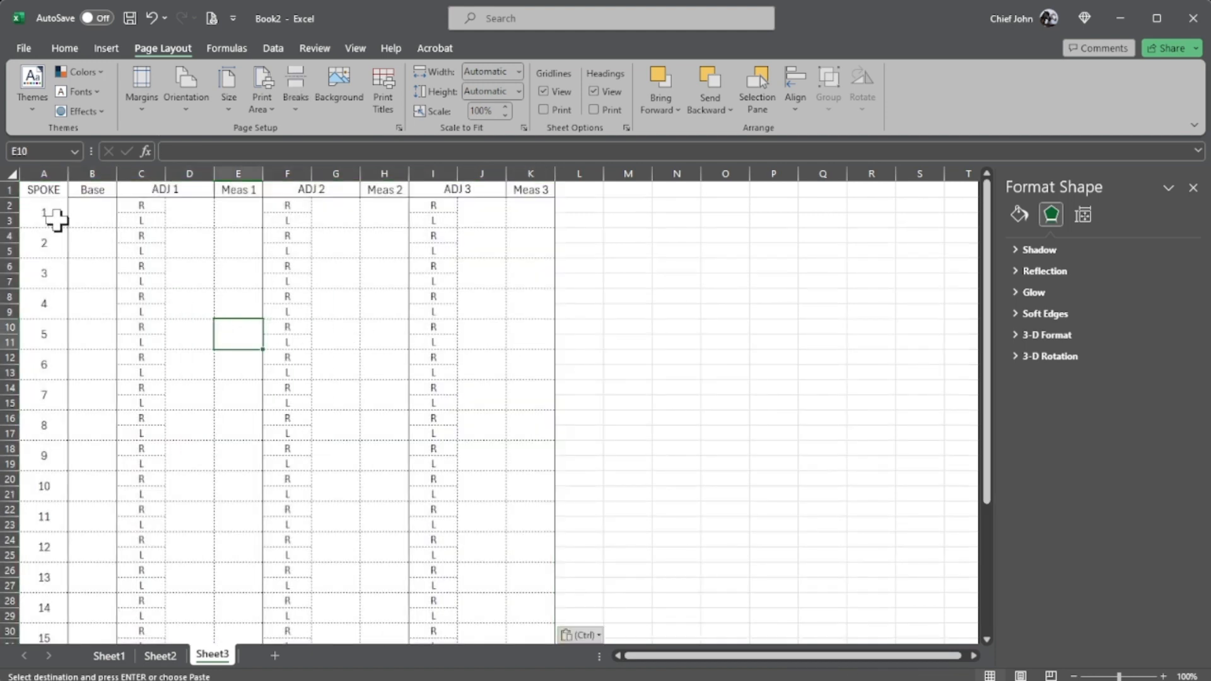
Examine the Sheet3 table's spoke rows, Base column, R and L adjustment cells under ADJ 1, and Meas 1 column
left_click(6, 205)
left_click_drag(9, 219, 9, 218)
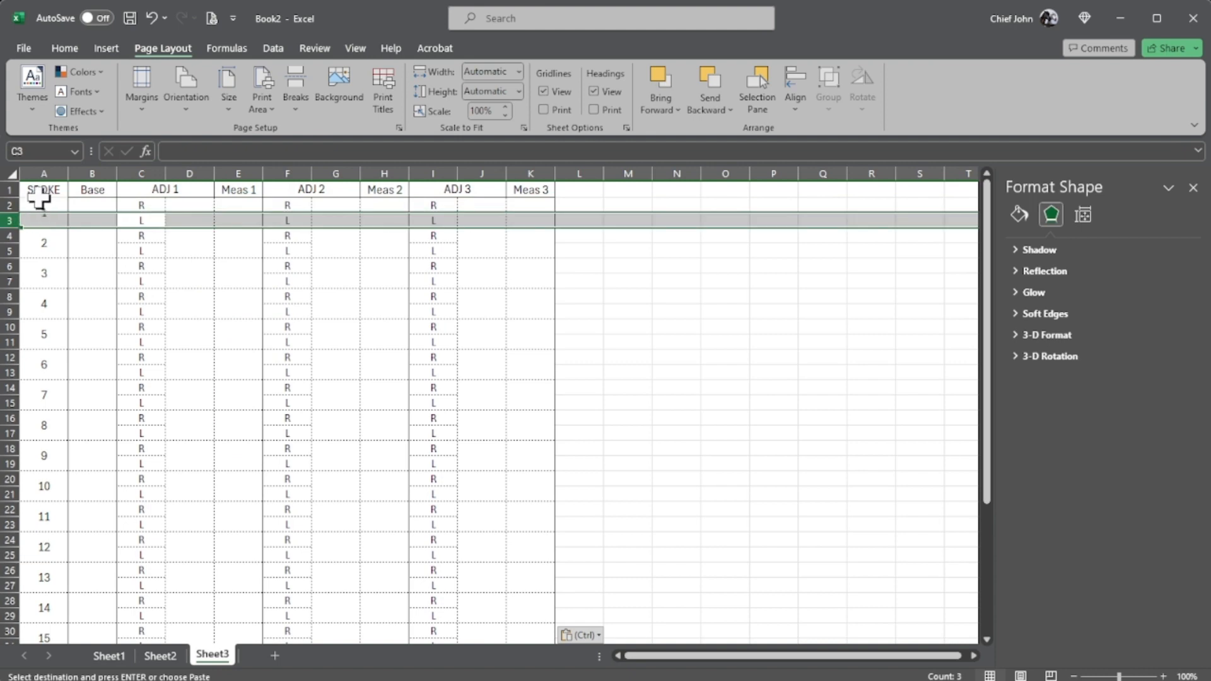
left_click(94, 209)
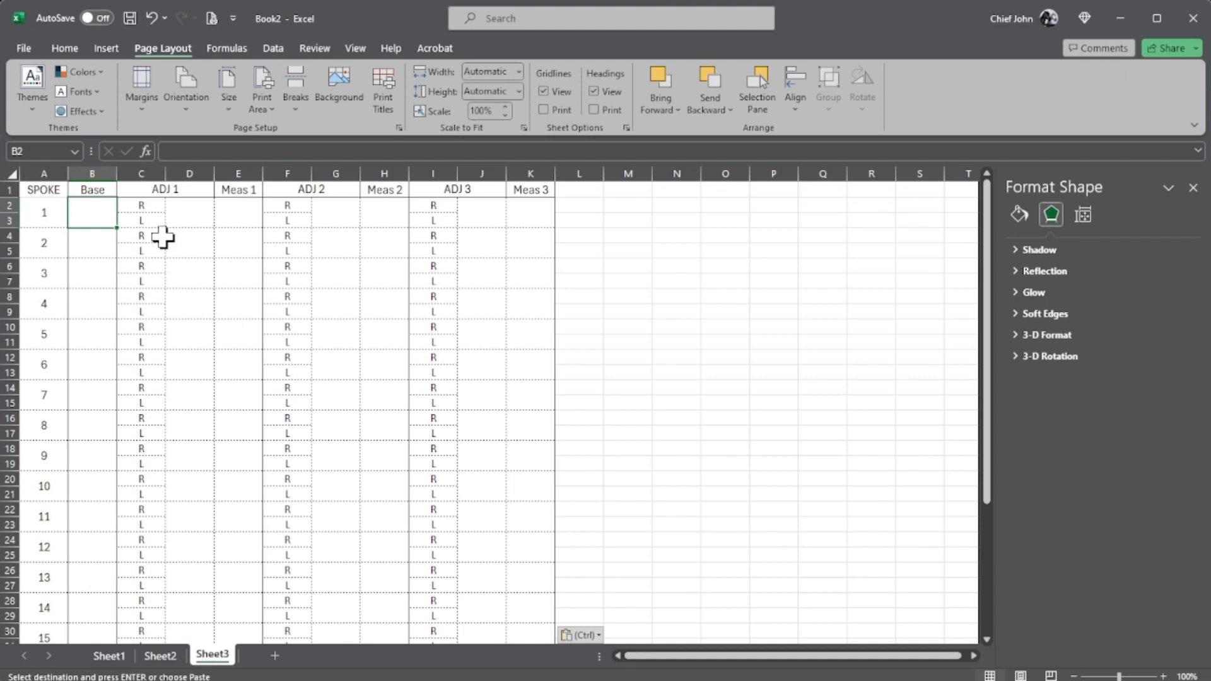
left_click(131, 205)
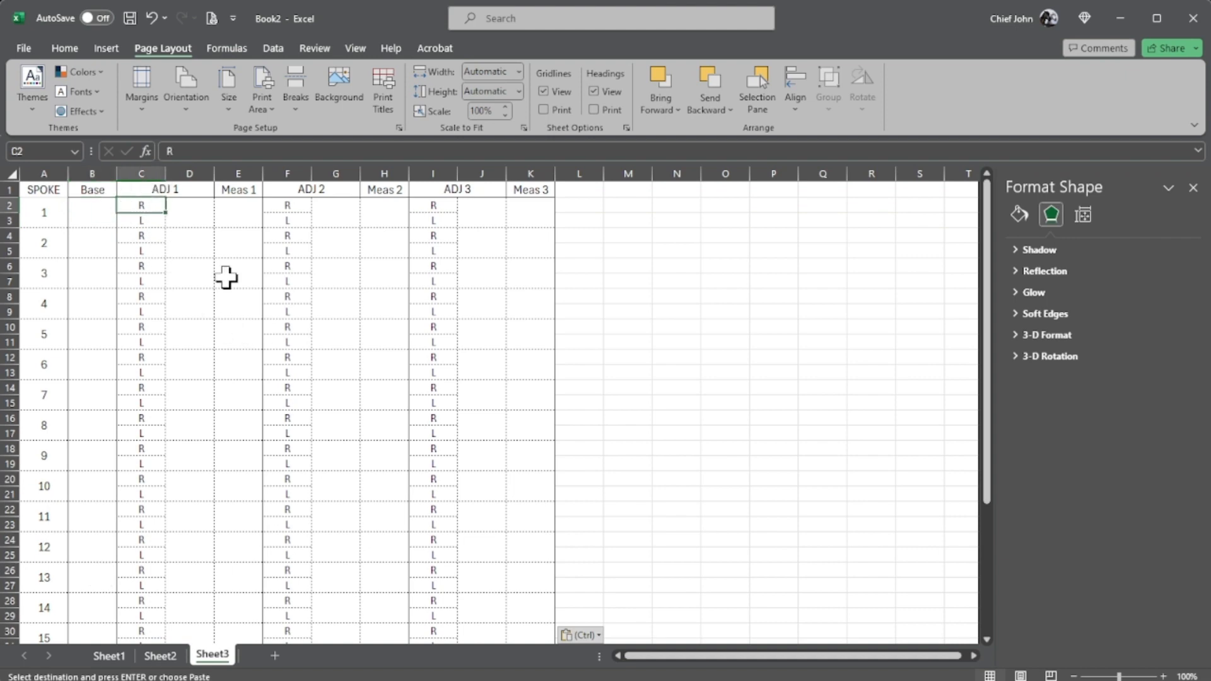
left_click(152, 220)
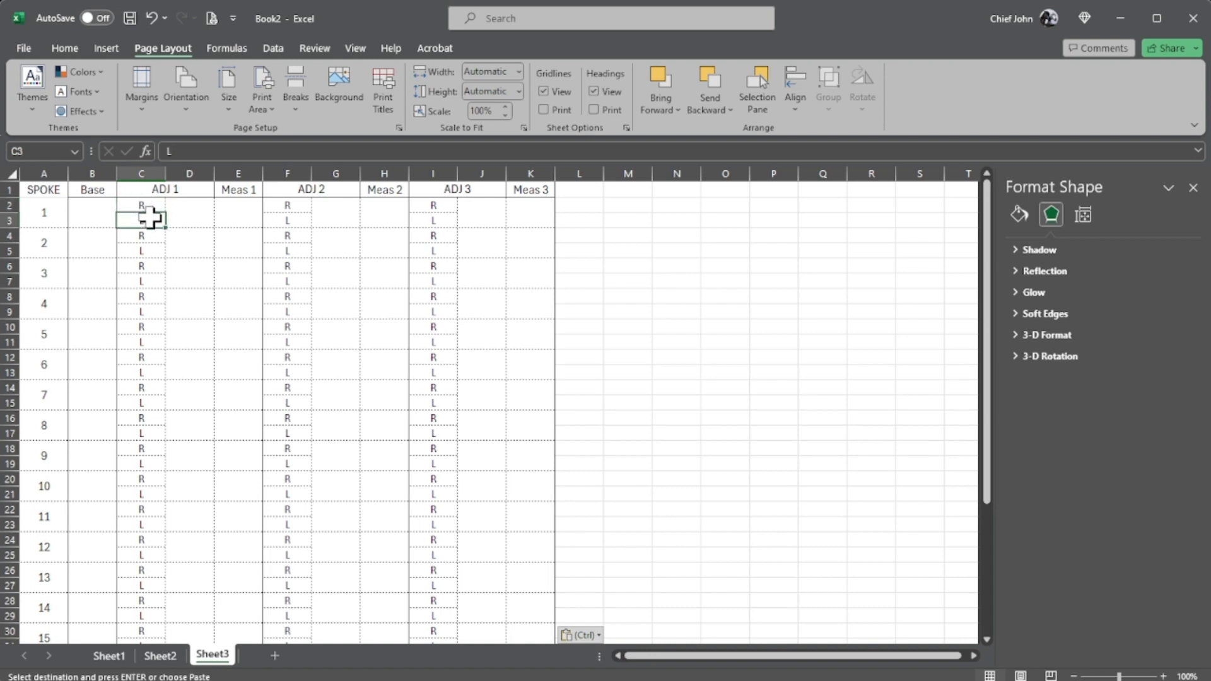
left_click(193, 206)
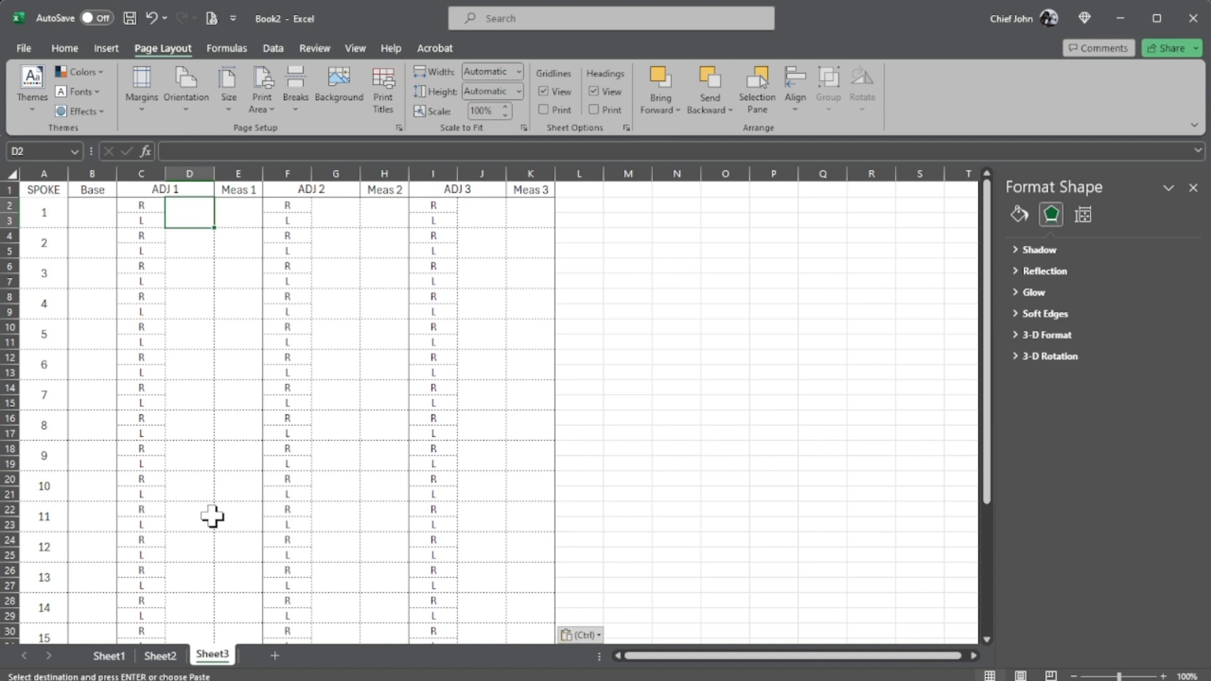
left_click_drag(238, 215, 256, 577)
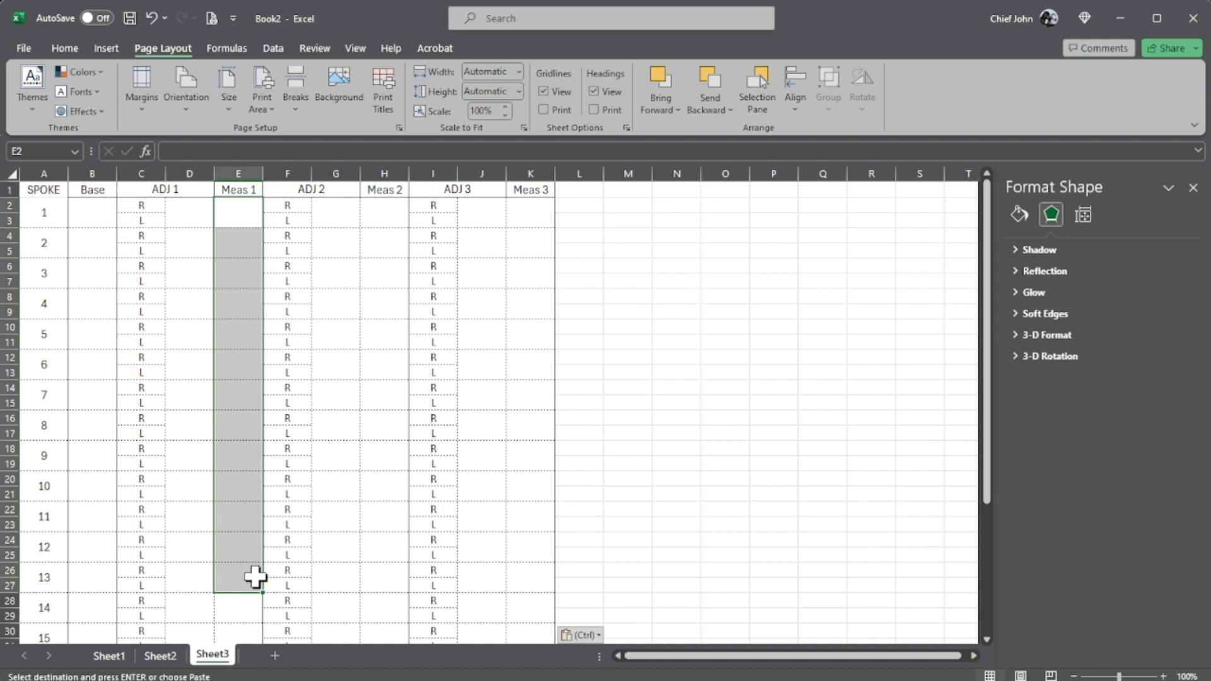
left_click(42, 189)
Return to Sheet1 by way of Sheet2 and select the SPOKE heading in A2 to review the data and chart
left_click(161, 656)
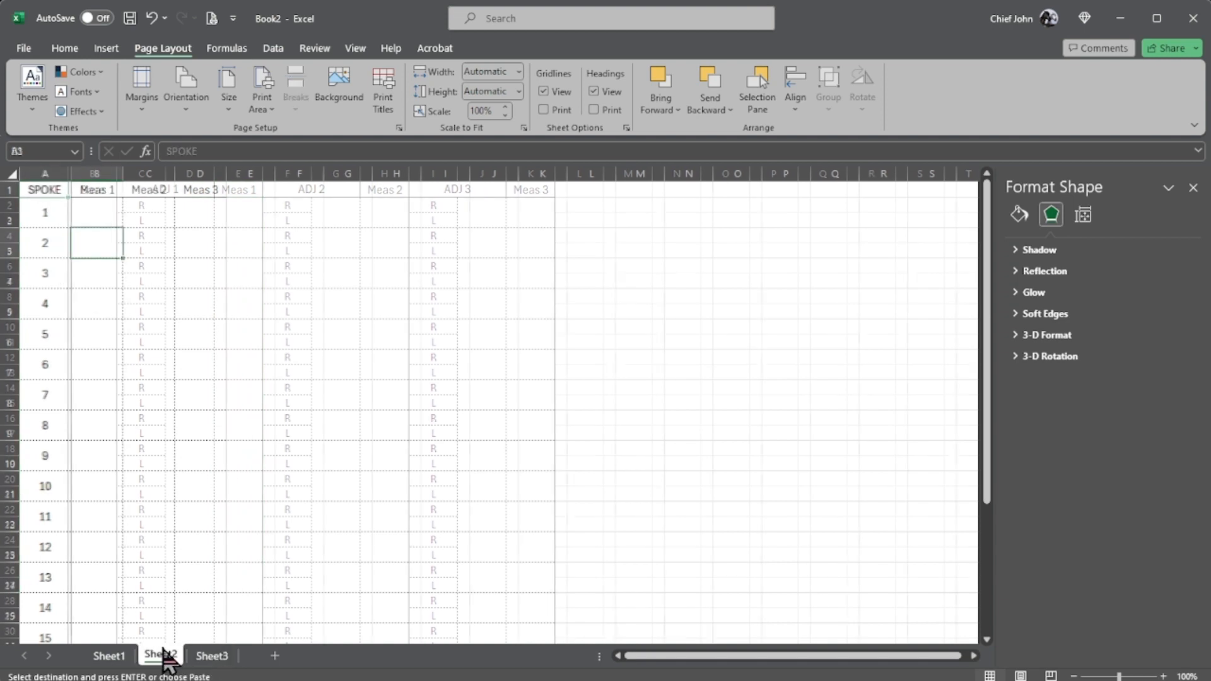
left_click(115, 656)
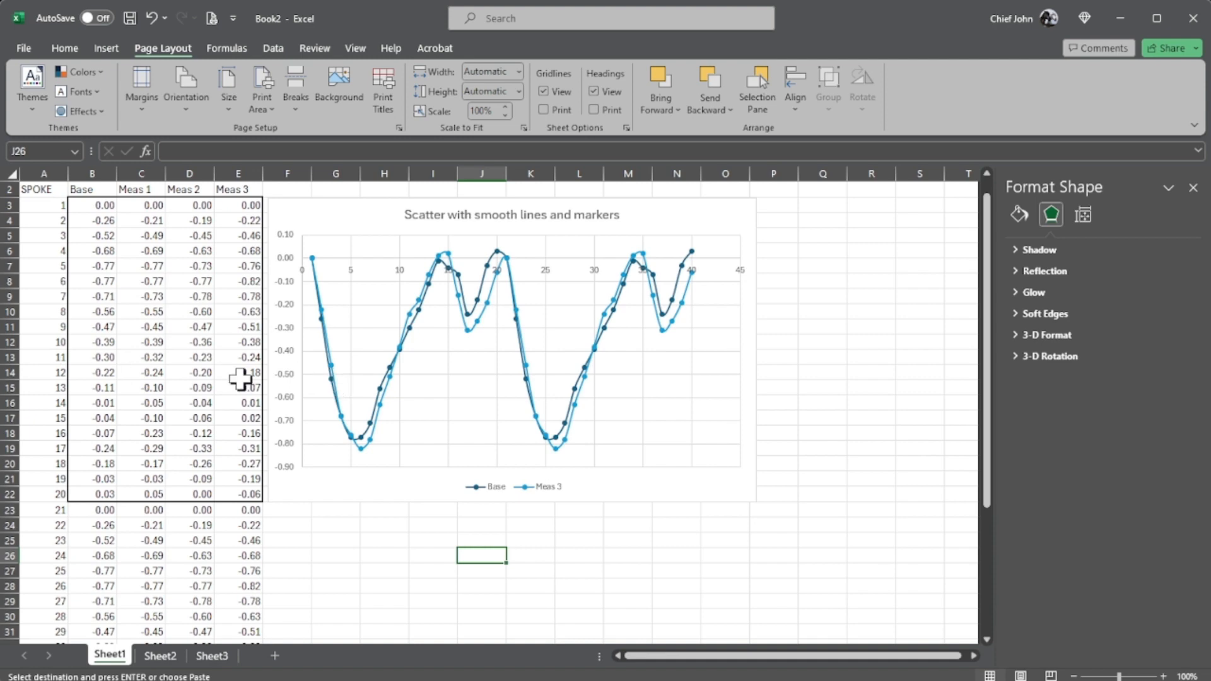
left_click(52, 202)
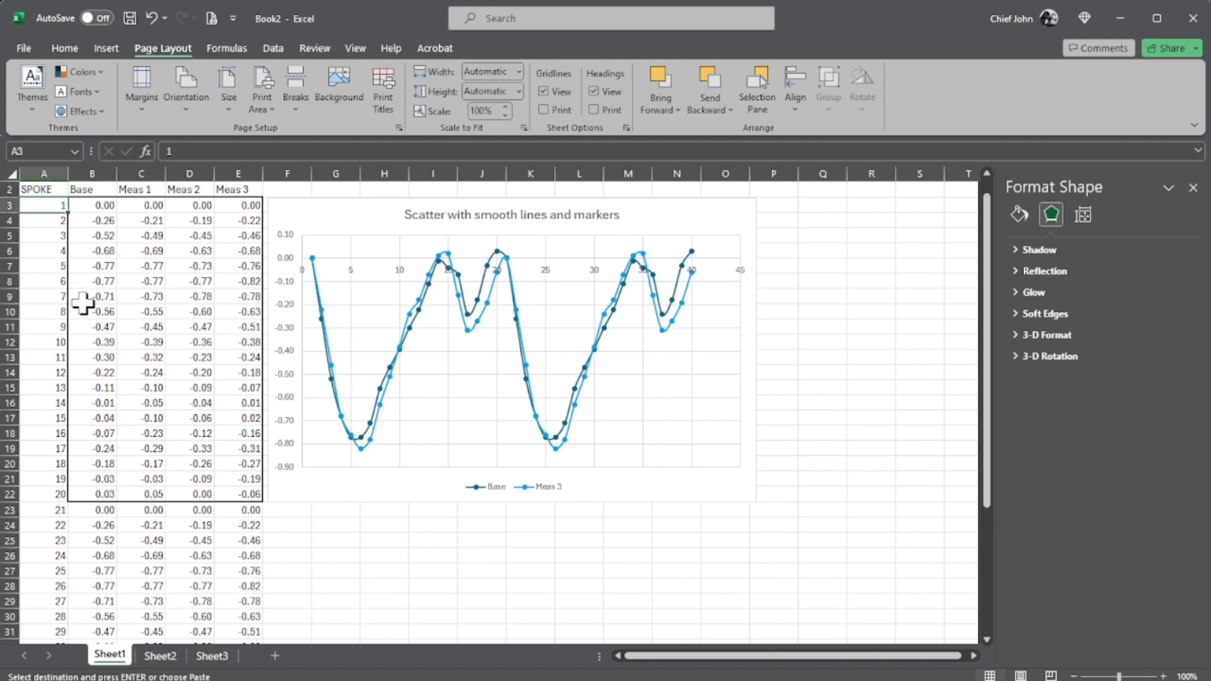
key("Up")
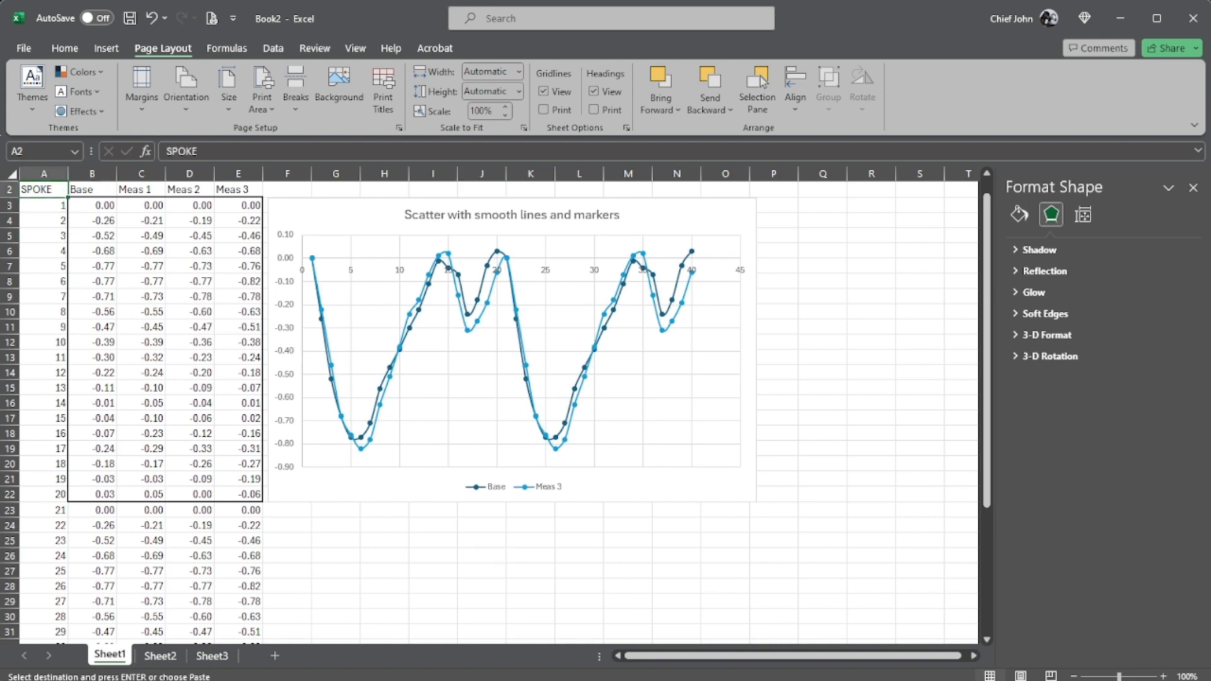